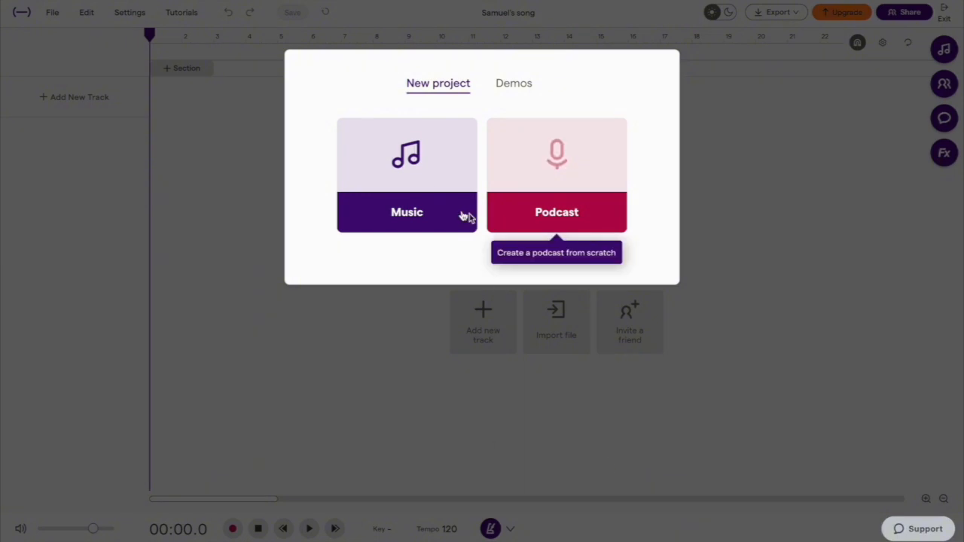
# Step: Start a new music project with a Patterns Beatmaker track and rename the track "Kit"
pyautogui.click(411, 174)
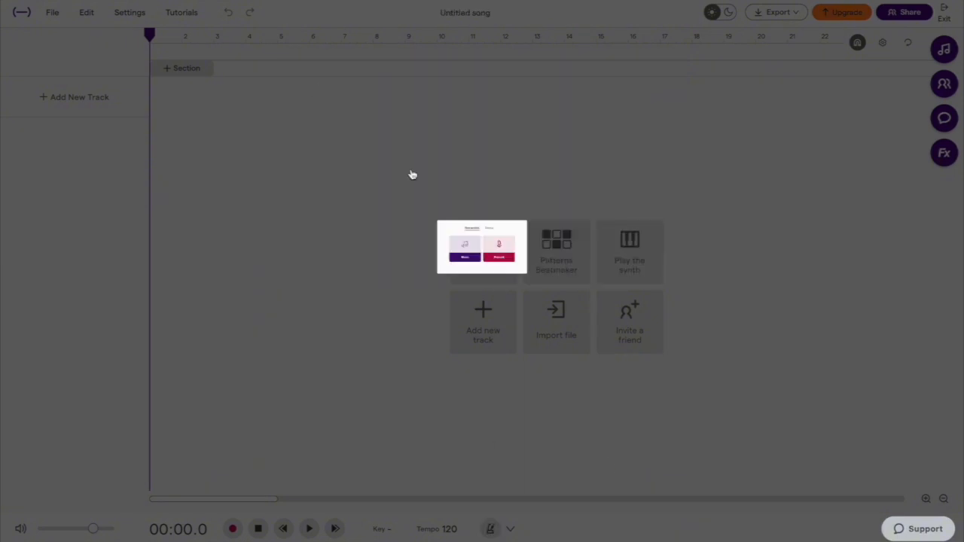
pyautogui.click(555, 239)
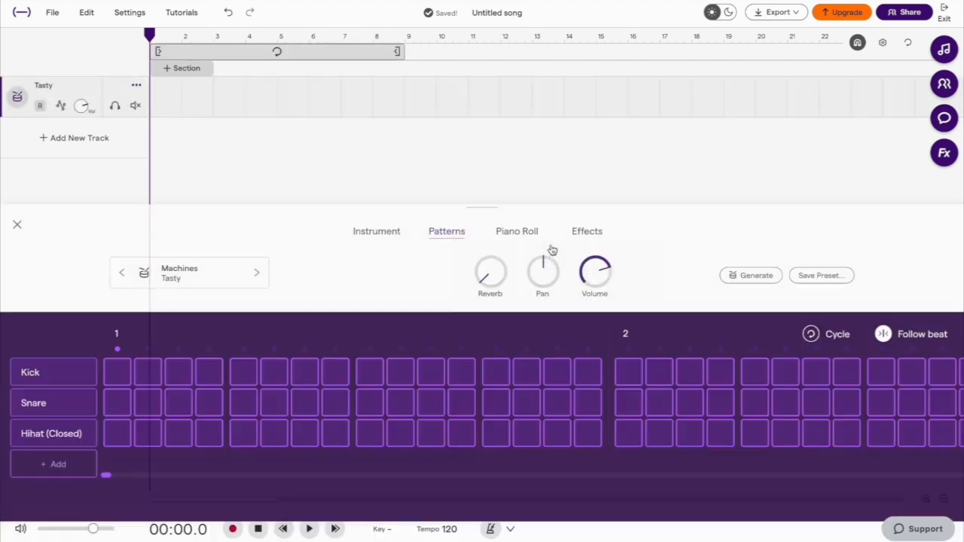
pyautogui.click(50, 85)
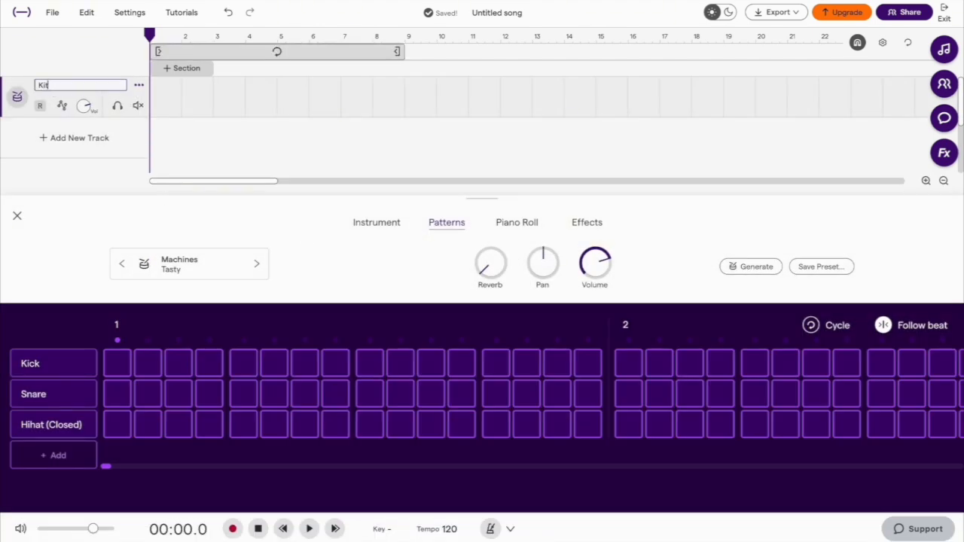
pyautogui.write('Kit')
pyautogui.press('Return')
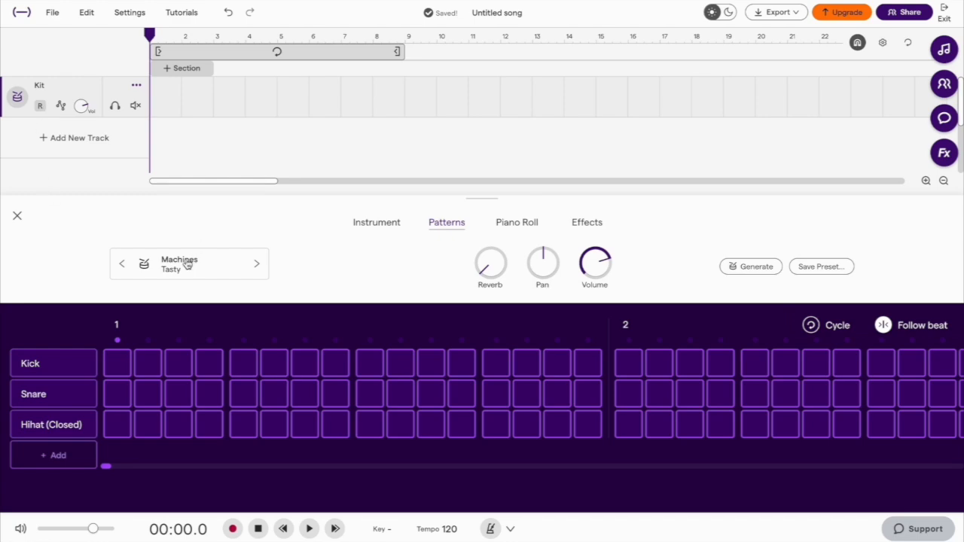
# Step: Search the instrument presets for "house", assign Classic House to the Kit track and close the pattern editor
pyautogui.click(187, 267)
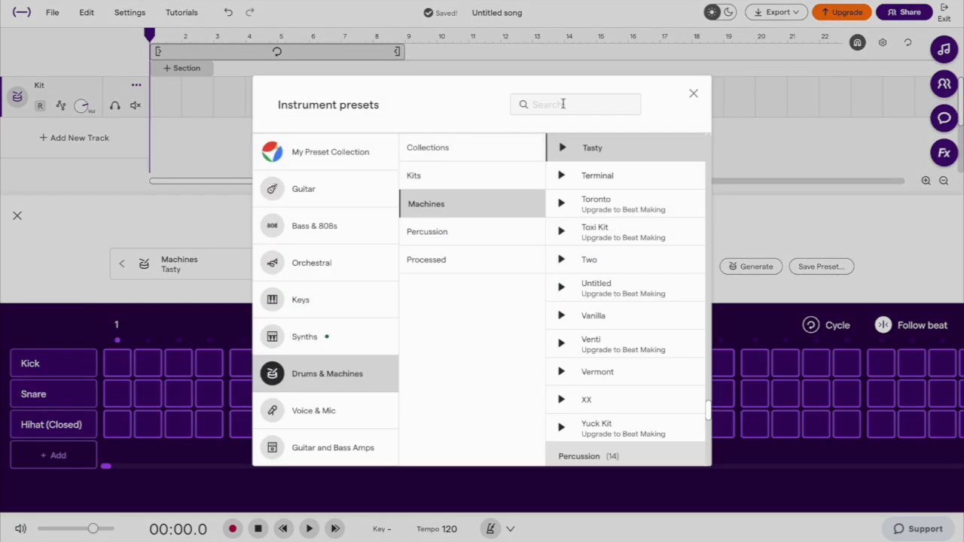
pyautogui.click(563, 104)
pyautogui.write('house')
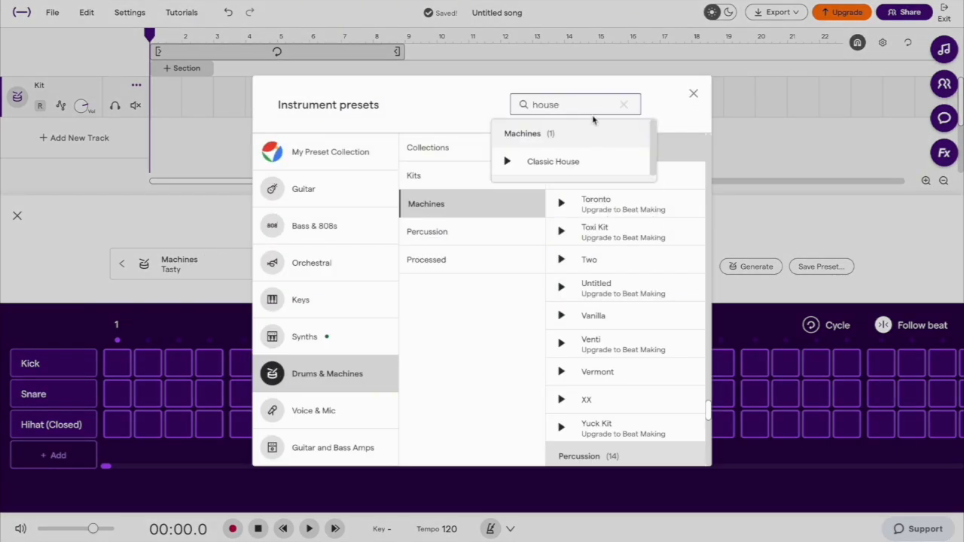
pyautogui.click(587, 163)
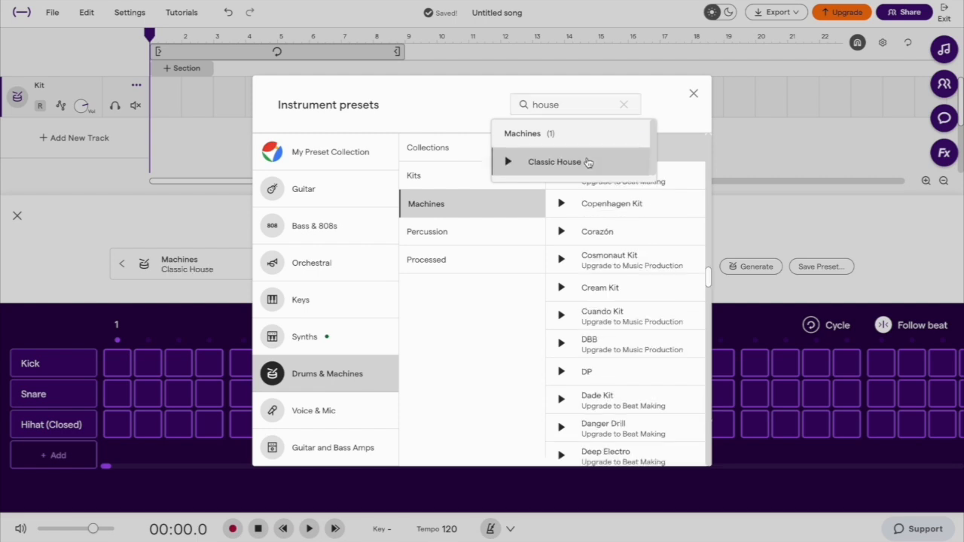
pyautogui.click(692, 95)
pyautogui.click(17, 216)
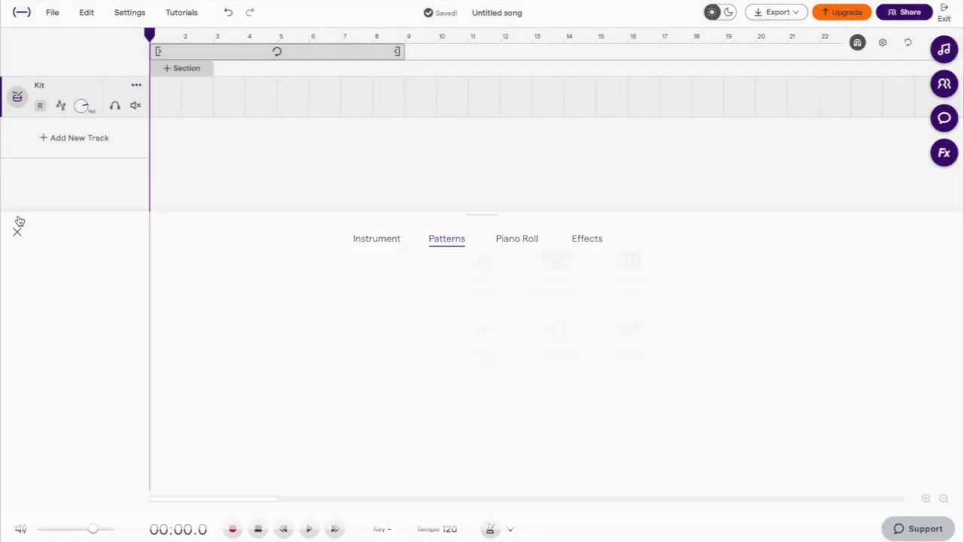
# Step: Set the project tempo to 90 BPM
pyautogui.click(450, 529)
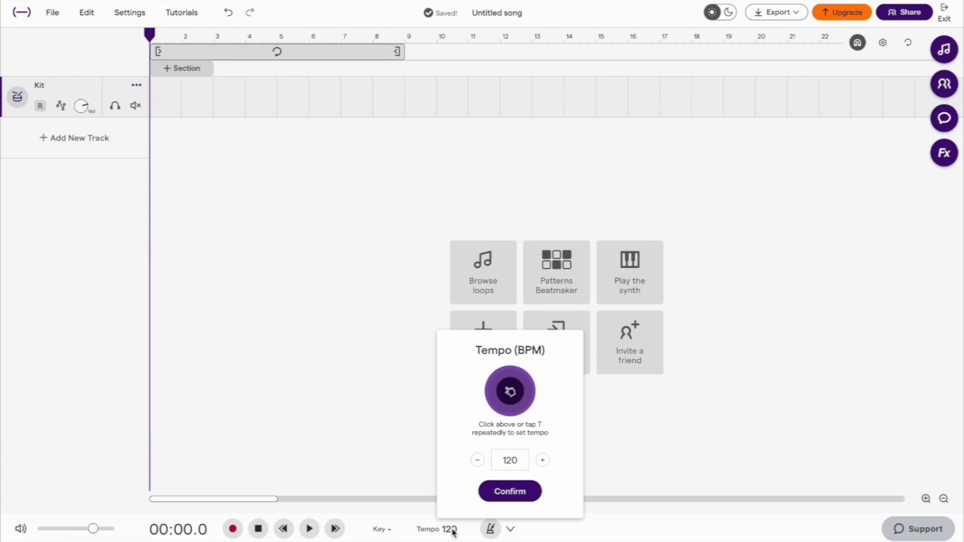
pyautogui.doubleClick(506, 461)
pyautogui.click(524, 493)
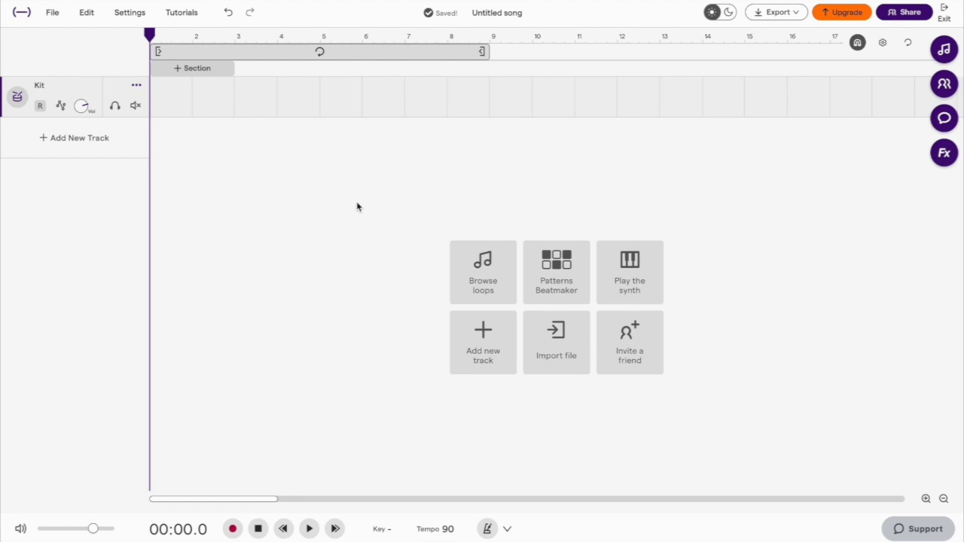
# Step: Add an Intro section over bar 1 and a Verse section extended from bar 2 to the start of bar 10
pyautogui.click(183, 68)
pyautogui.click(218, 86)
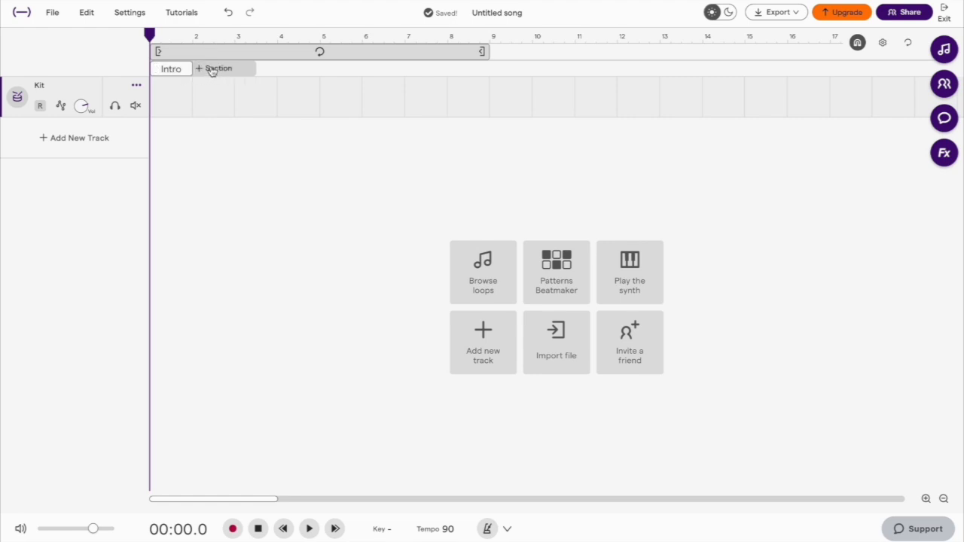
pyautogui.click(212, 69)
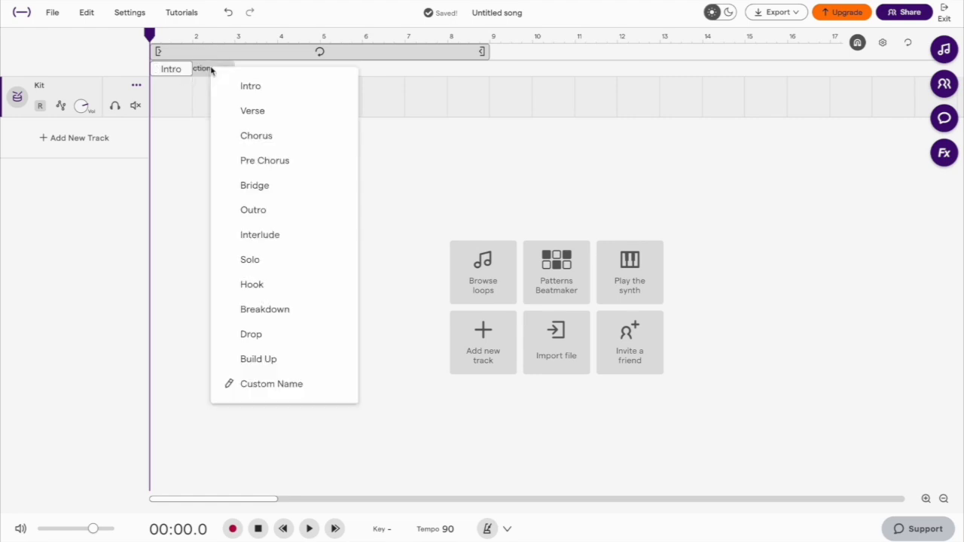
pyautogui.click(256, 109)
pyautogui.moveTo(269, 69); pyautogui.dragTo(526, 70)
# Step: Add a Pre Chorus section after the Verse and extend it to the start of bar 14
pyautogui.click(548, 70)
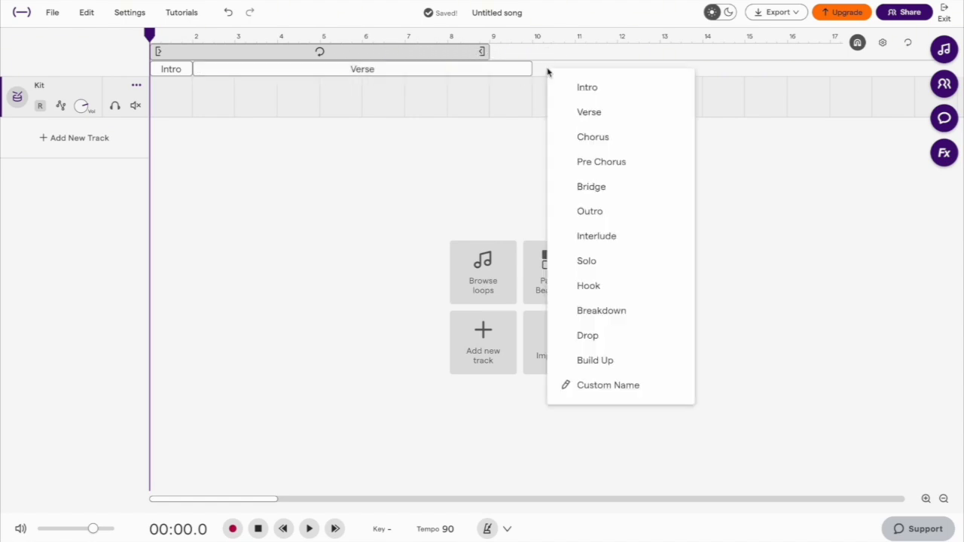
pyautogui.click(606, 161)
pyautogui.moveTo(614, 68)
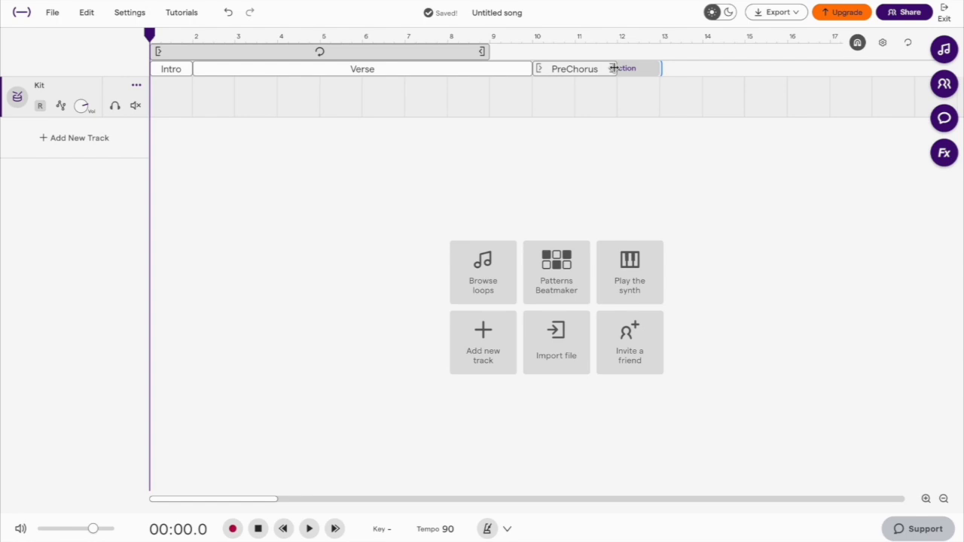
pyautogui.moveTo(614, 68); pyautogui.dragTo(701, 65)
# Step: Add a Chorus section after the Pre Chorus and extend it to the start of bar 22
pyautogui.click(721, 70)
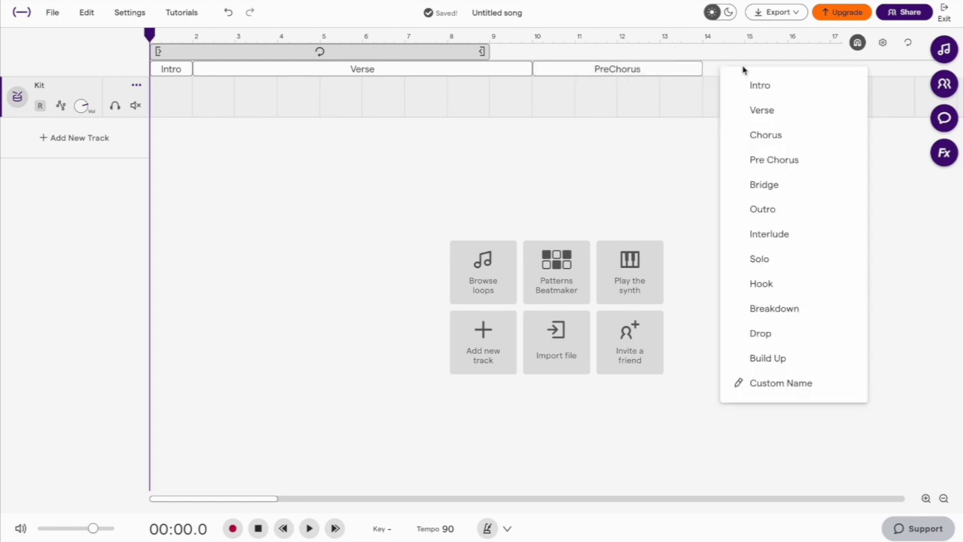
pyautogui.click(784, 139)
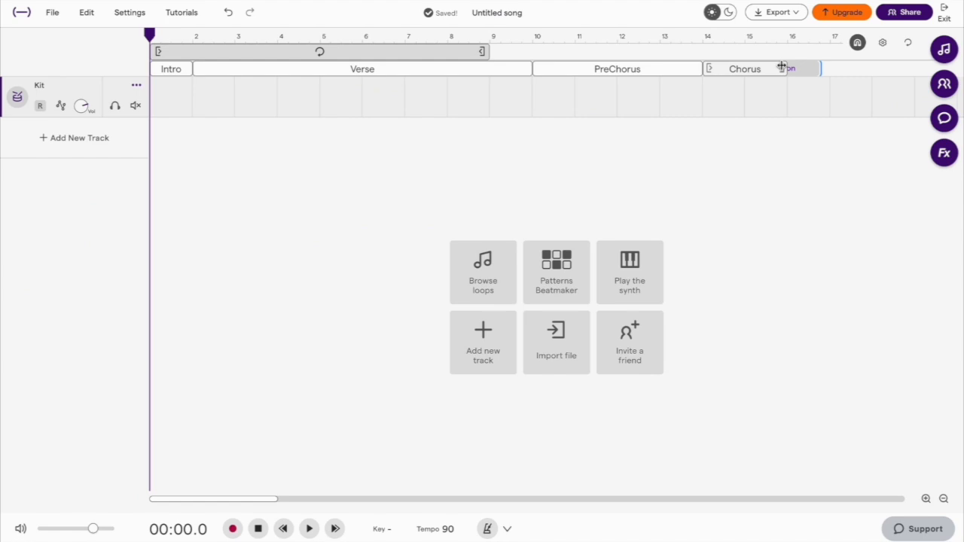
pyautogui.hscroll(5, 782, 68)
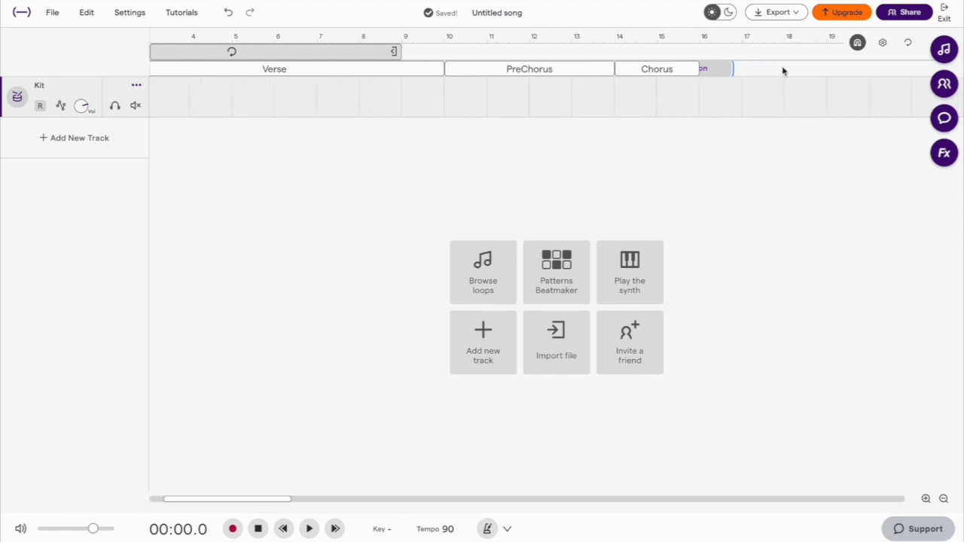
pyautogui.moveTo(536, 67); pyautogui.dragTo(802, 68)
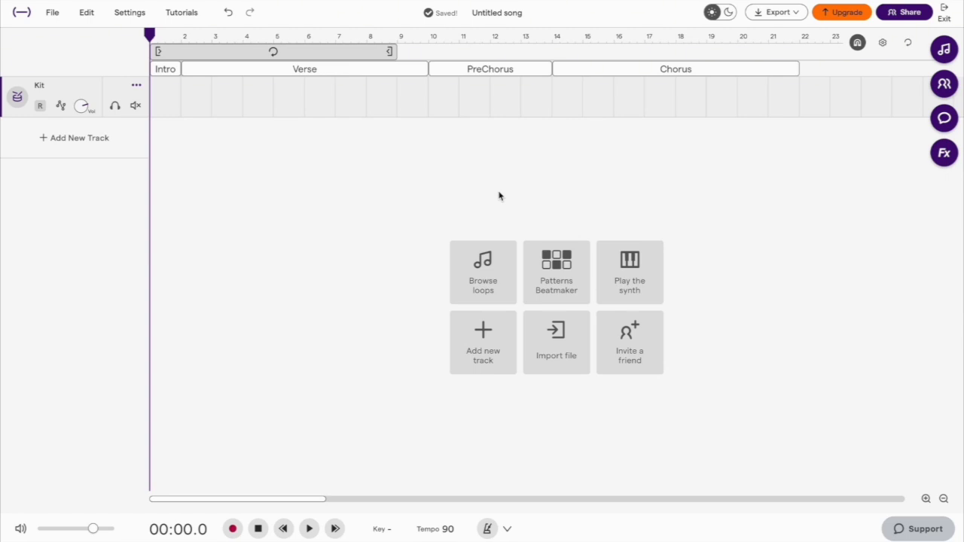
# Step: Create a Kit region in bar 1 and place snare hits on steps 13, 14 and 16
pyautogui.doubleClick(165, 97)
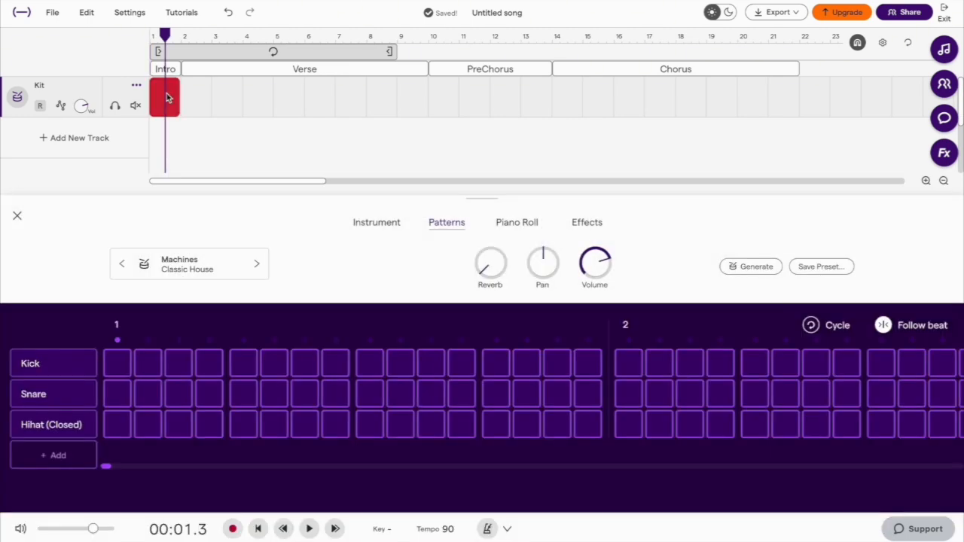
pyautogui.click(496, 394)
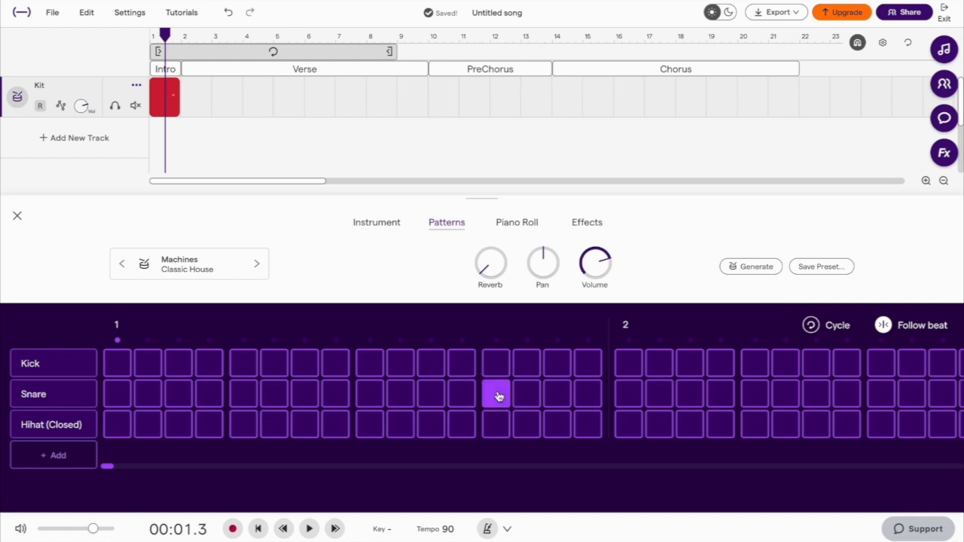
pyautogui.click(525, 395)
pyautogui.click(589, 395)
# Step: Place kick hits on steps 1, 5, 9, 13 and 16 of bar 2
pyautogui.hscroll(3, 591, 397)
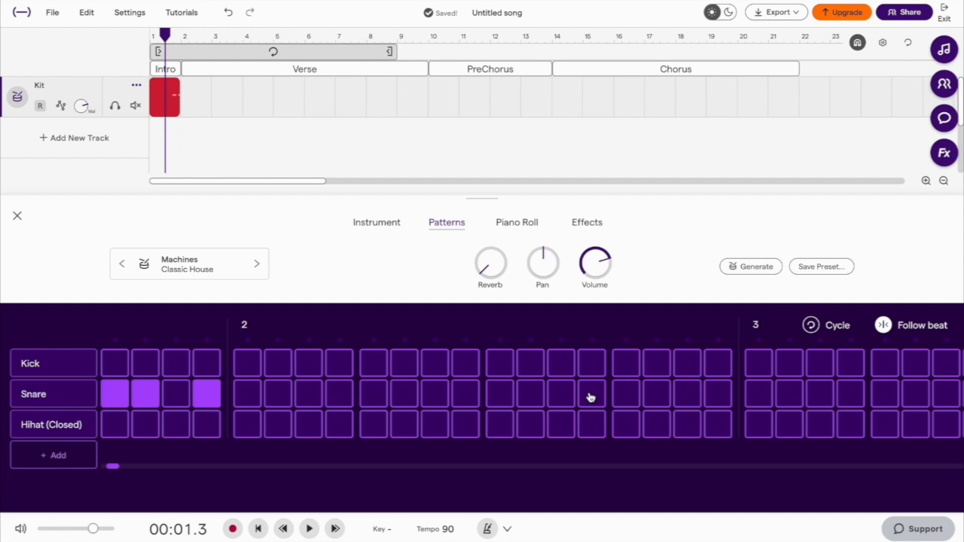
pyautogui.click(248, 363)
pyautogui.click(374, 364)
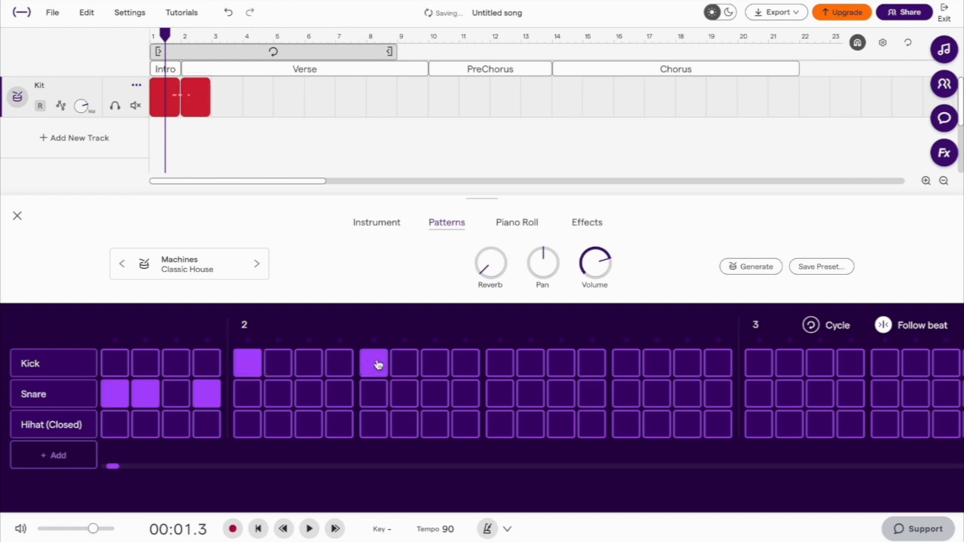
pyautogui.click(499, 364)
pyautogui.click(628, 363)
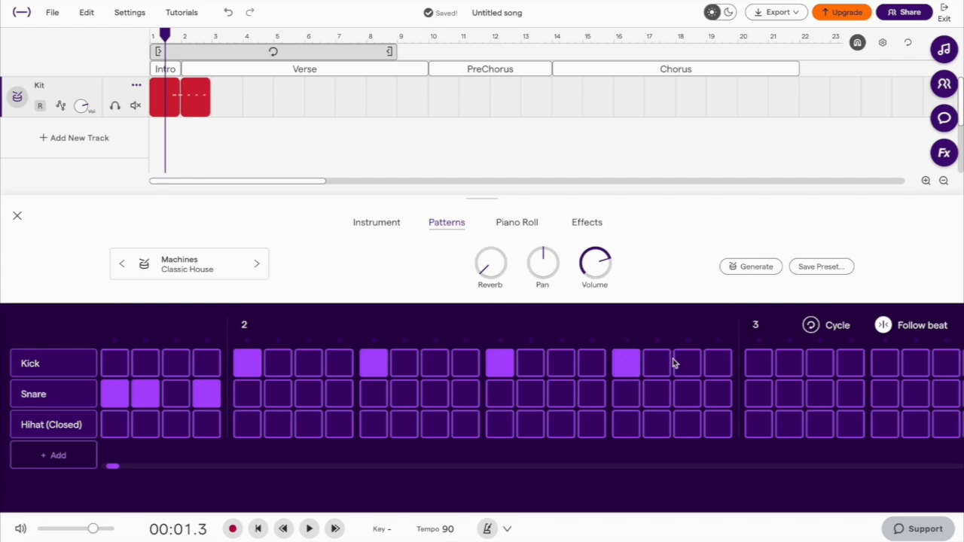
pyautogui.click(716, 368)
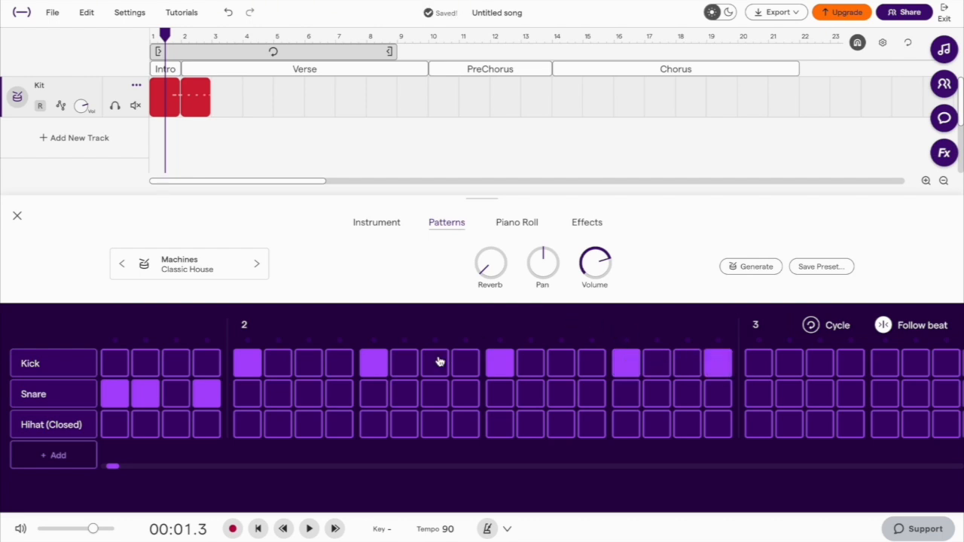
# Step: Complete bar 2 with snare hits on steps 5 and 13 and closed hi-hats on all 16 steps
pyautogui.click(376, 396)
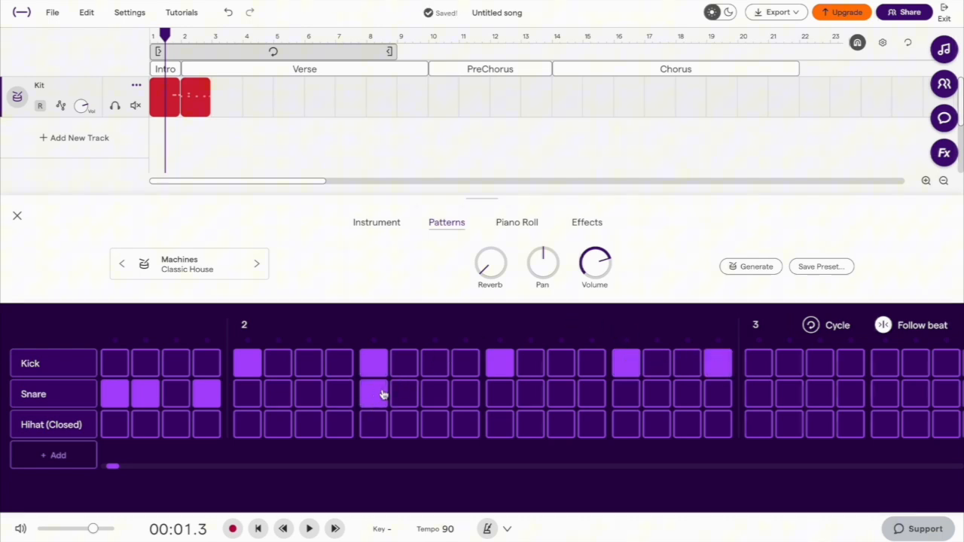
pyautogui.click(629, 393)
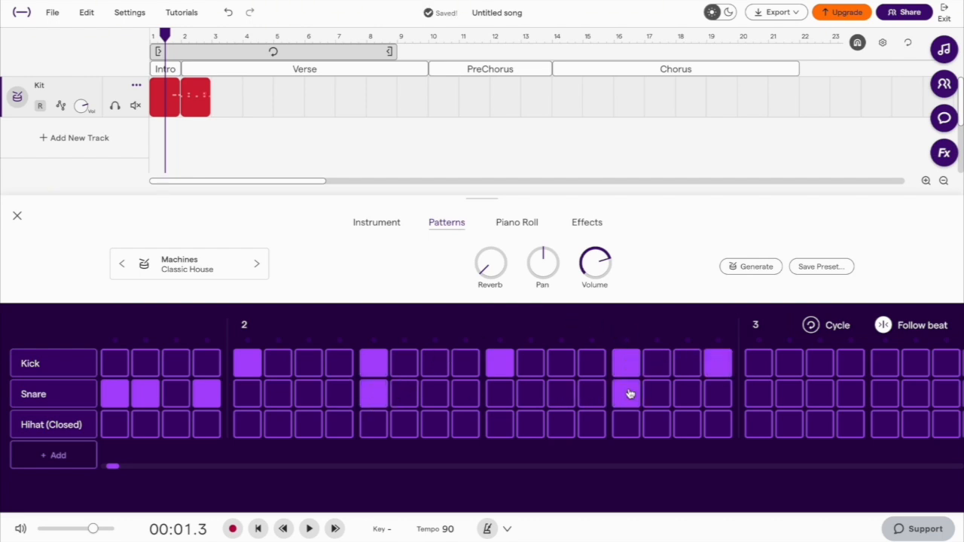
pyautogui.moveTo(247, 429)
pyautogui.mouseDown()
pyautogui.moveTo(701, 432)
pyautogui.moveTo(672, 432)
pyautogui.mouseUp()
pyautogui.click(249, 432)
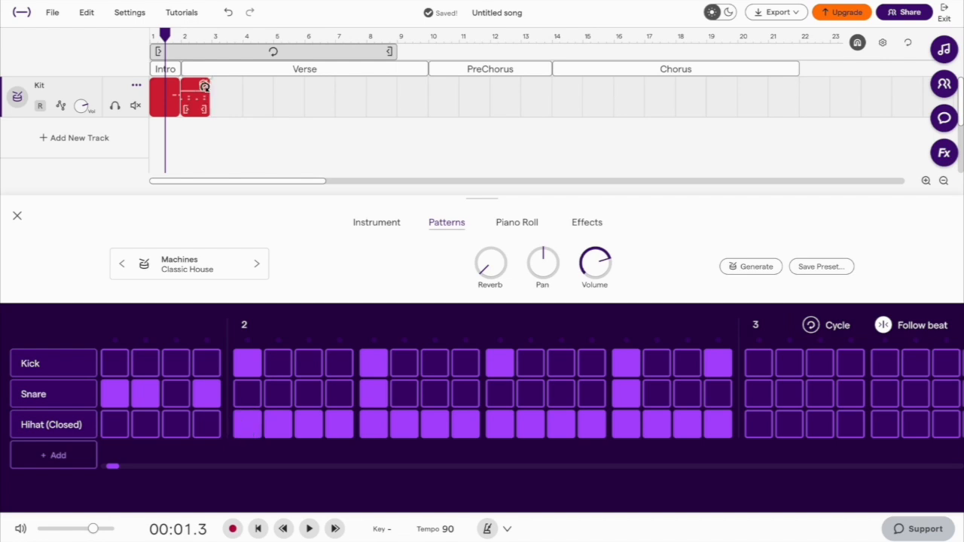
# Step: Loop the bar 2 drum region through the end of bar 5 and split it at the start of bar 5
pyautogui.moveTo(204, 87); pyautogui.dragTo(297, 90)
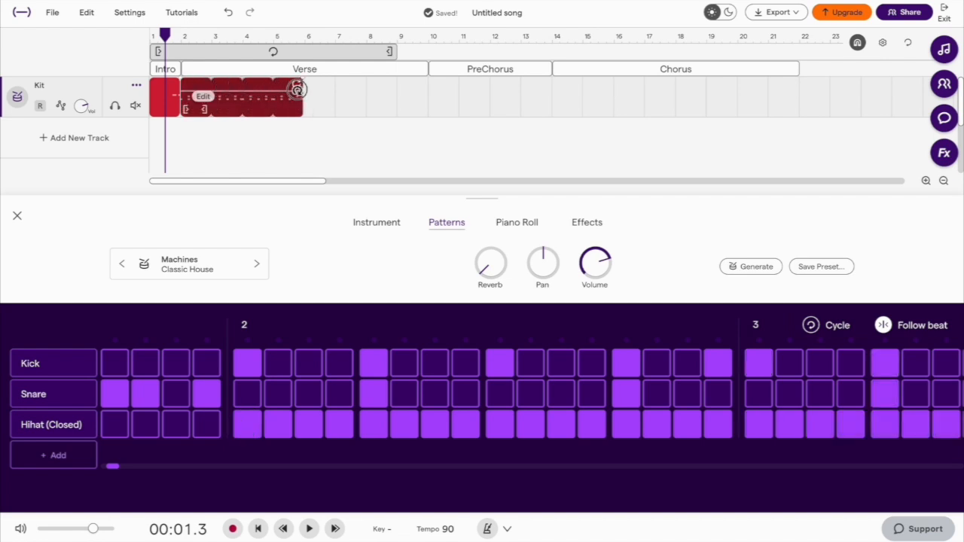
pyautogui.click(274, 41)
pyautogui.rightClick(272, 94)
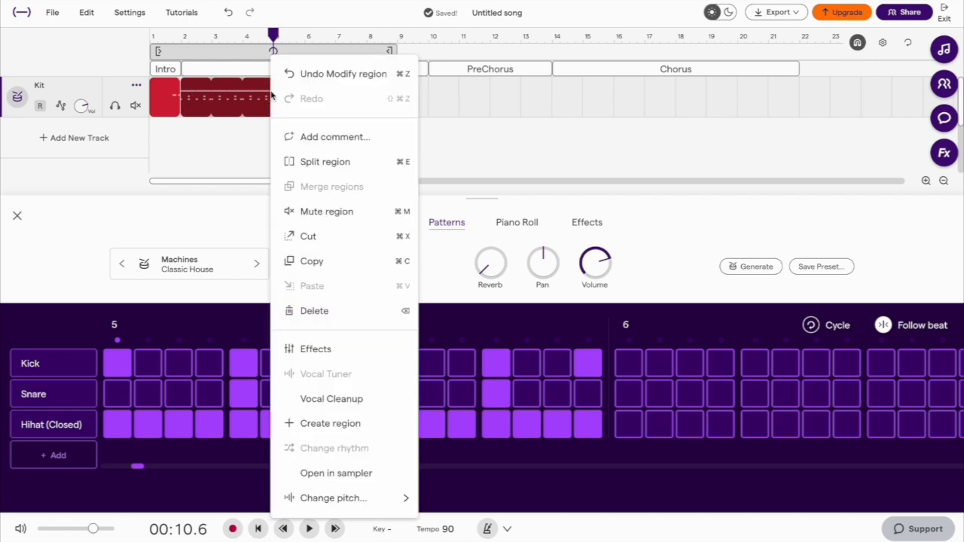
pyautogui.click(343, 161)
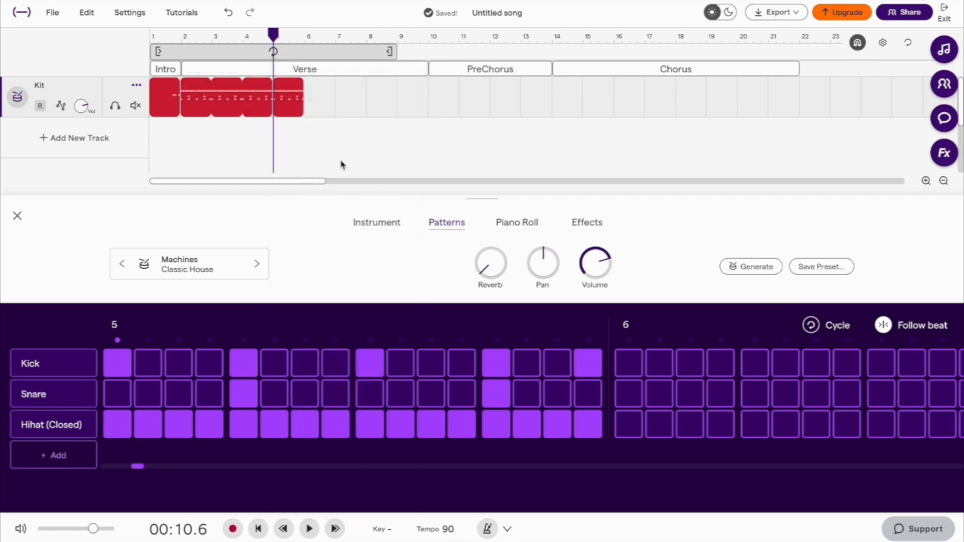
# Step: Add a Low Tom row to the pattern and place hits on steps 11, 12 and 13 of bar 5
pyautogui.click(65, 456)
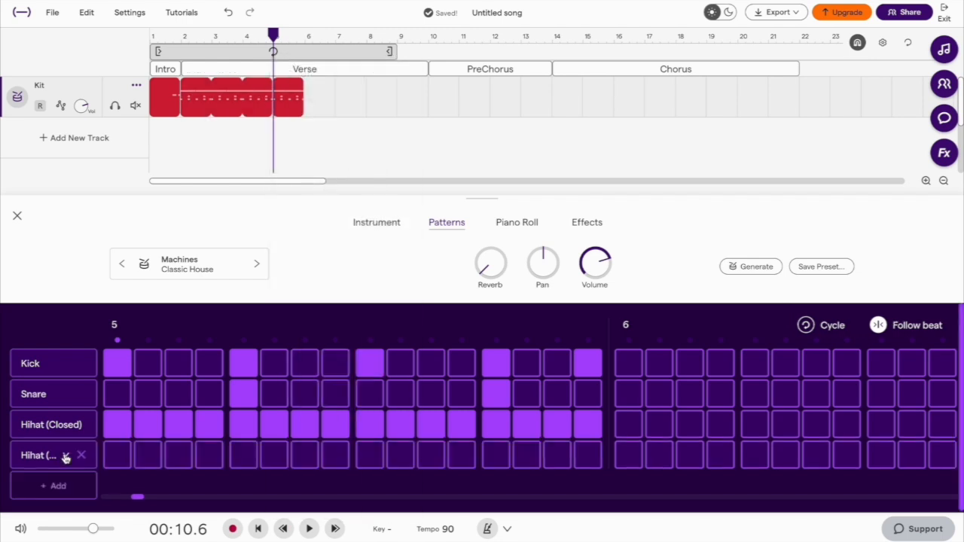
pyautogui.click(66, 456)
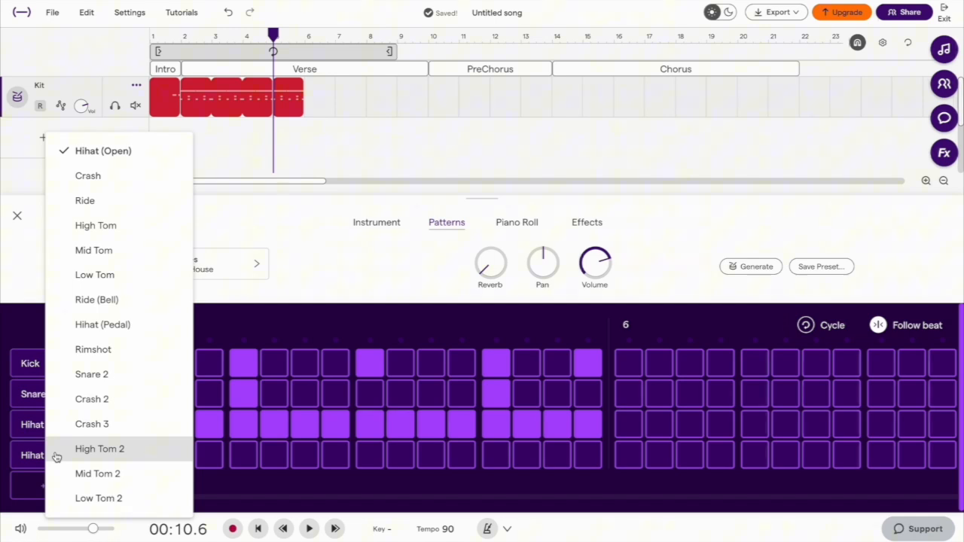
pyautogui.click(119, 276)
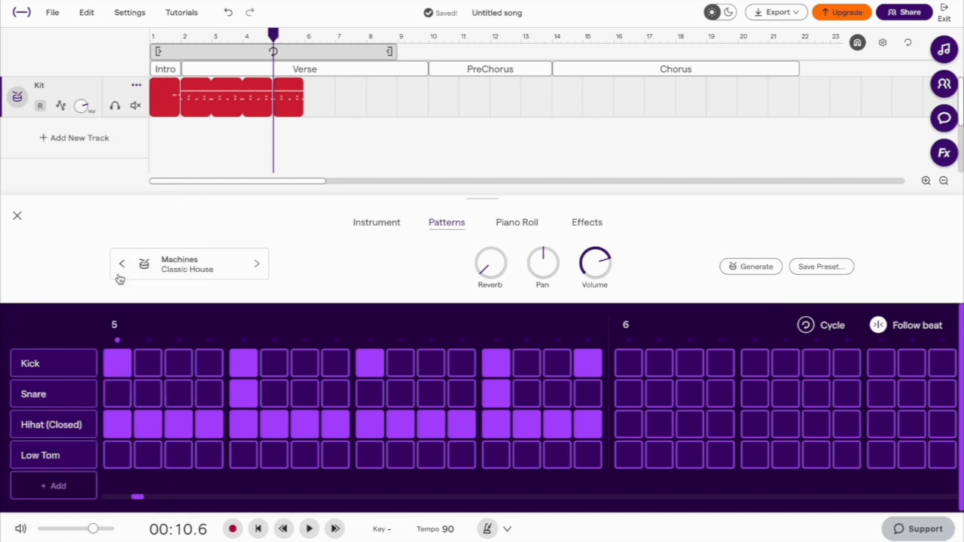
pyautogui.click(433, 460)
pyautogui.click(460, 457)
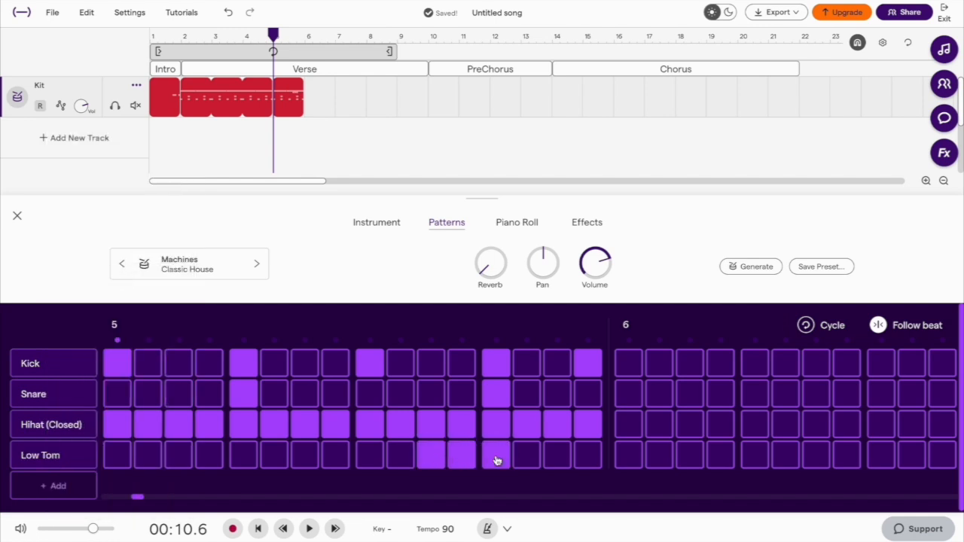
# Step: Copy the drum regions in bars 2 to 5 and paste them repeatedly from bar 6 through the end of the Chorus
pyautogui.moveTo(207, 100)
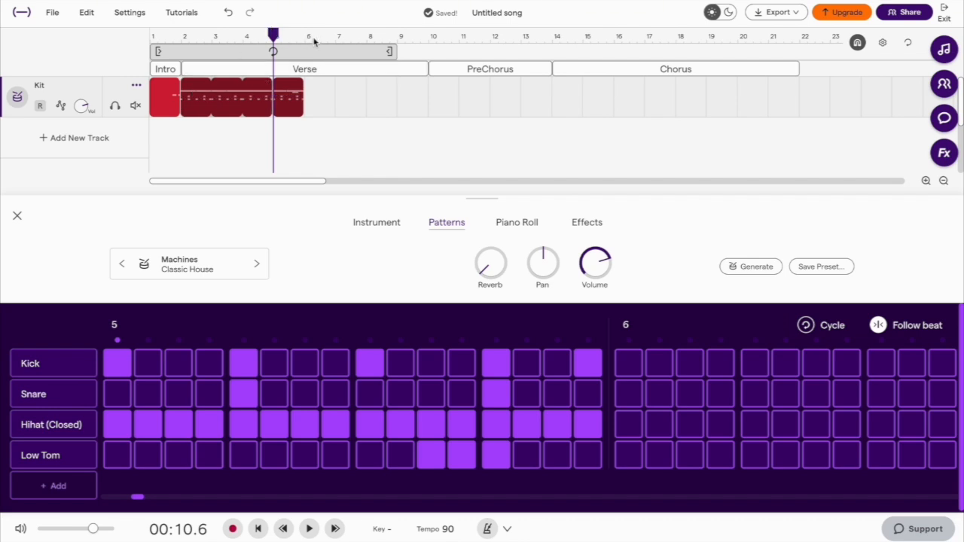
pyautogui.click(306, 42)
pyautogui.hotkey('ctrl', 'v')
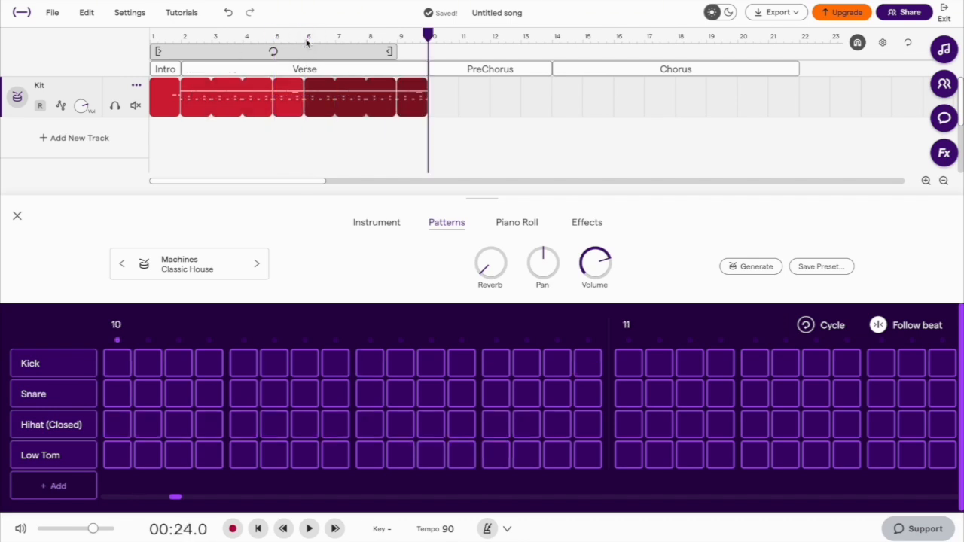
pyautogui.hotkey('ctrl', 'v')
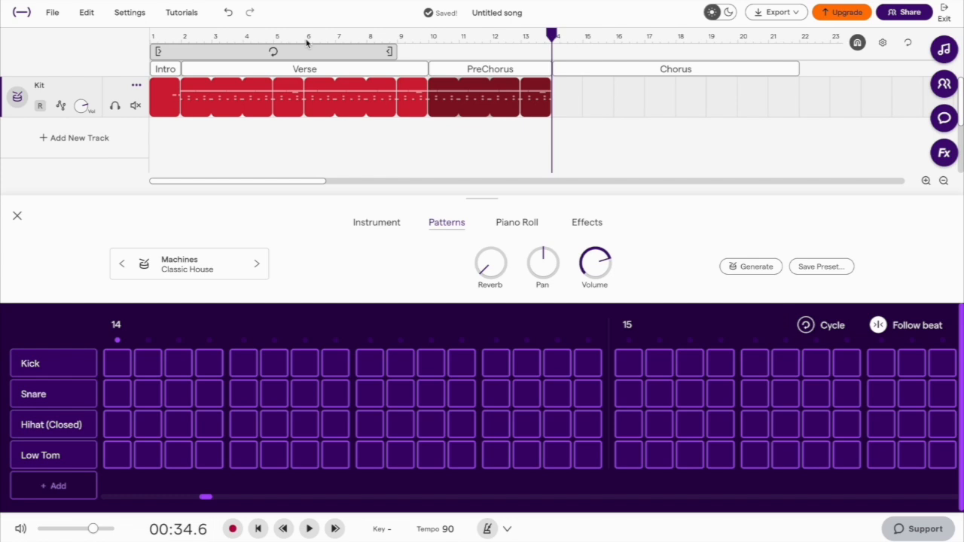
pyautogui.hotkey('ctrl', 'v')
pyautogui.hotkey('ctrl', 'v')
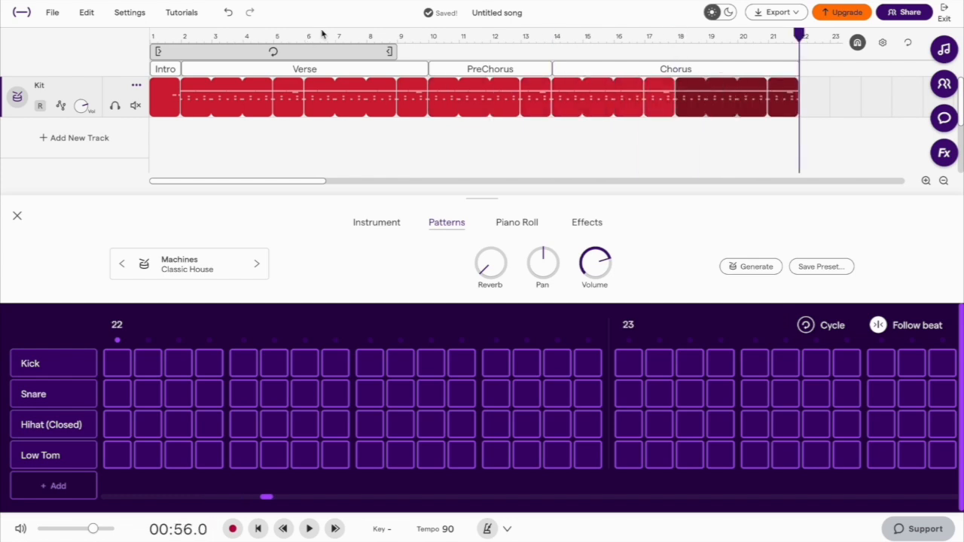
# Step: Vary the bar 13 drum fill by adding snare hits on steps 14 to 16 and clearing its Low Tom hits, and play from the song's start
pyautogui.click(535, 96)
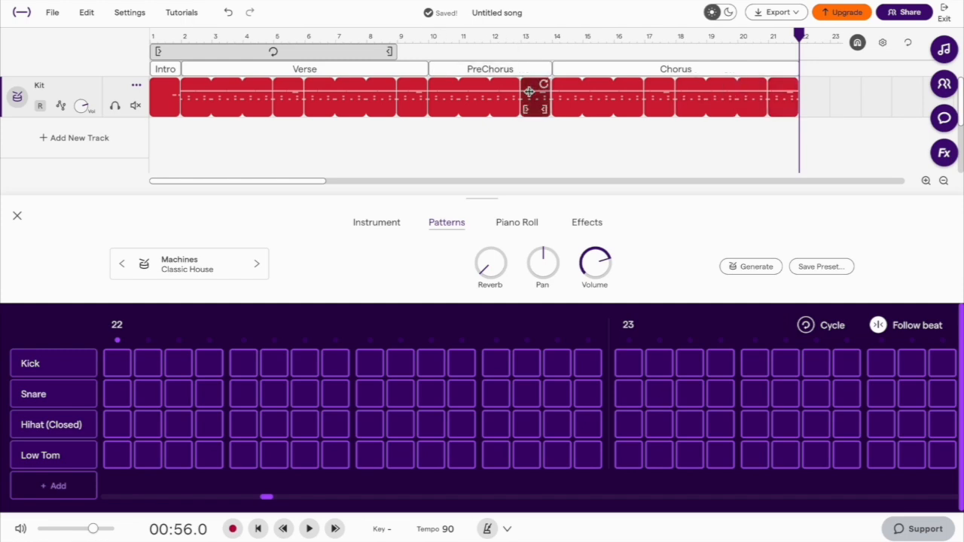
pyautogui.click(521, 39)
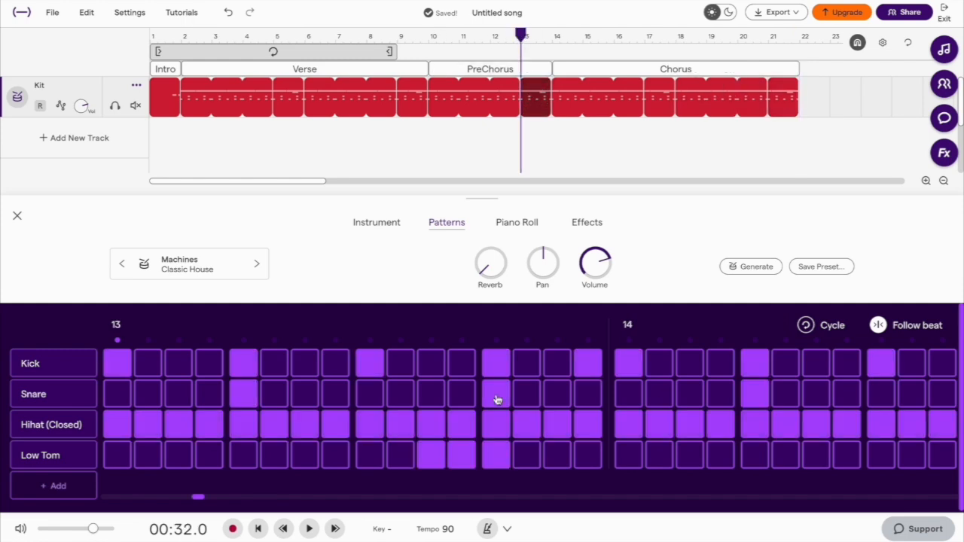
pyautogui.moveTo(497, 400); pyautogui.dragTo(590, 400)
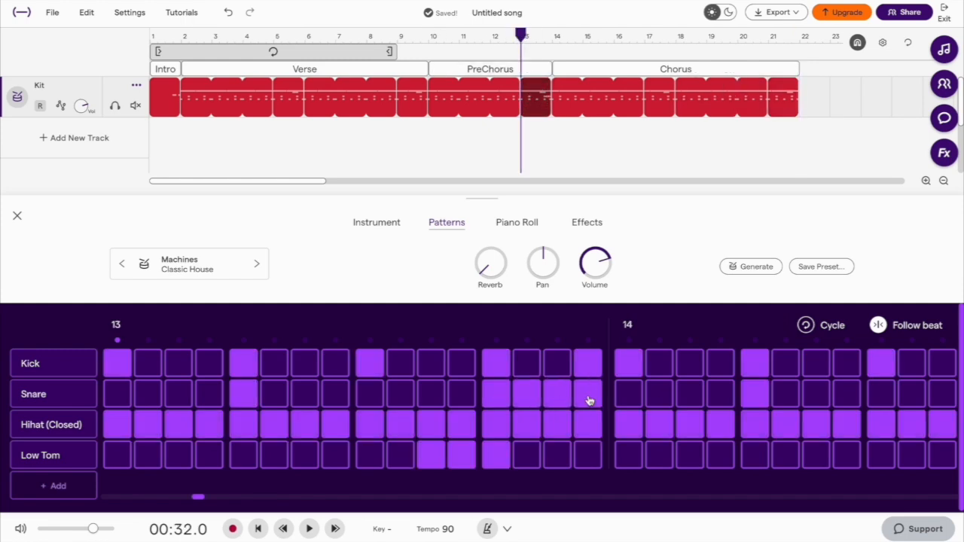
pyautogui.moveTo(433, 464); pyautogui.dragTo(494, 464)
pyautogui.press('Return')
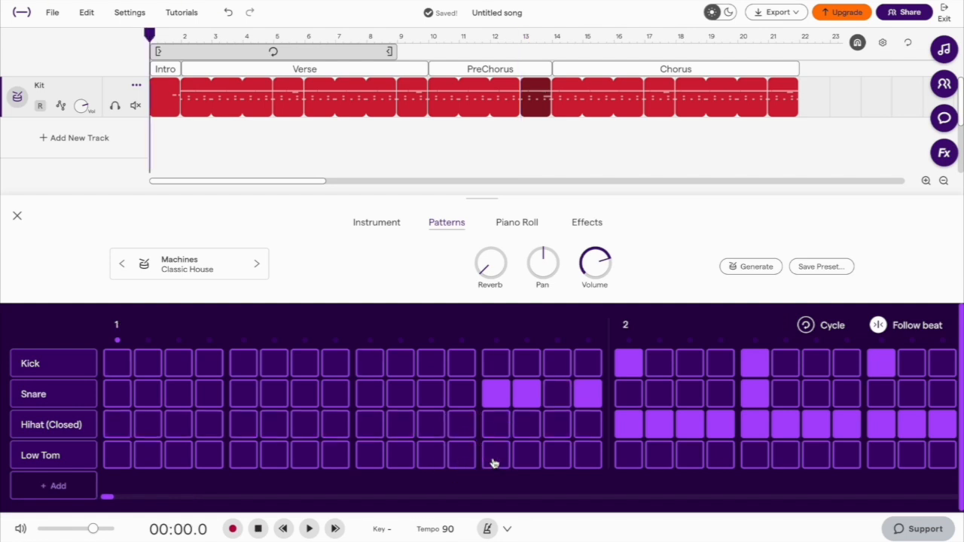
pyautogui.press('space')
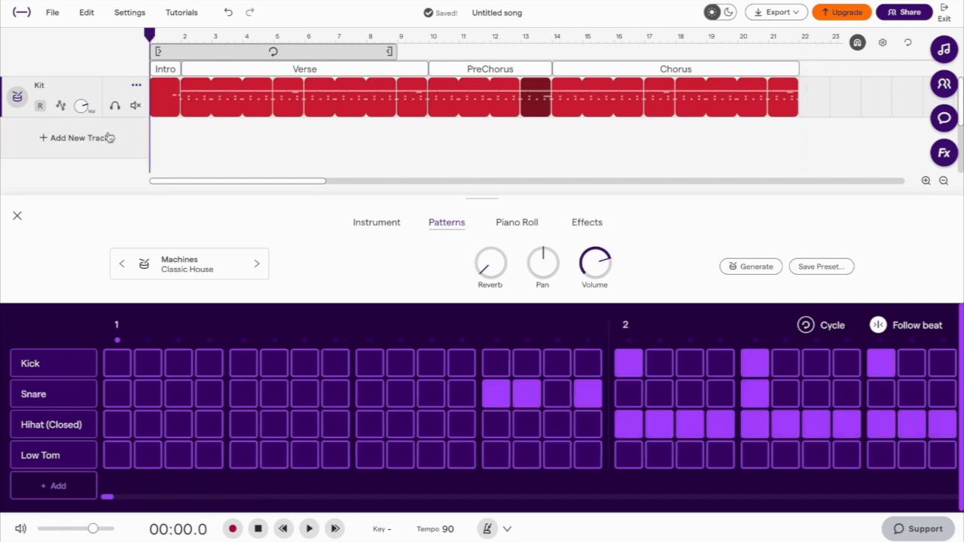
# Step: Add a Bass & 808 instrument track to the song and name it Bass
pyautogui.click(81, 139)
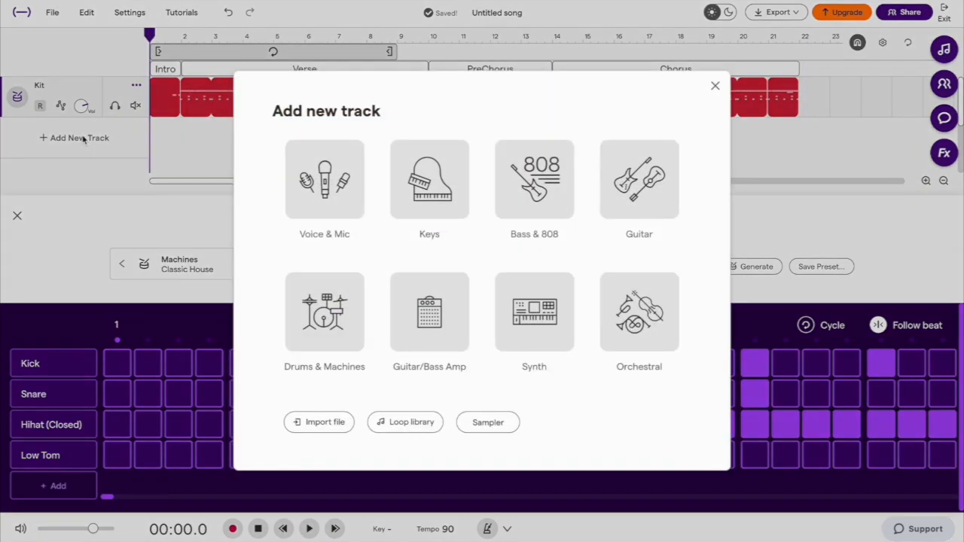
pyautogui.click(532, 184)
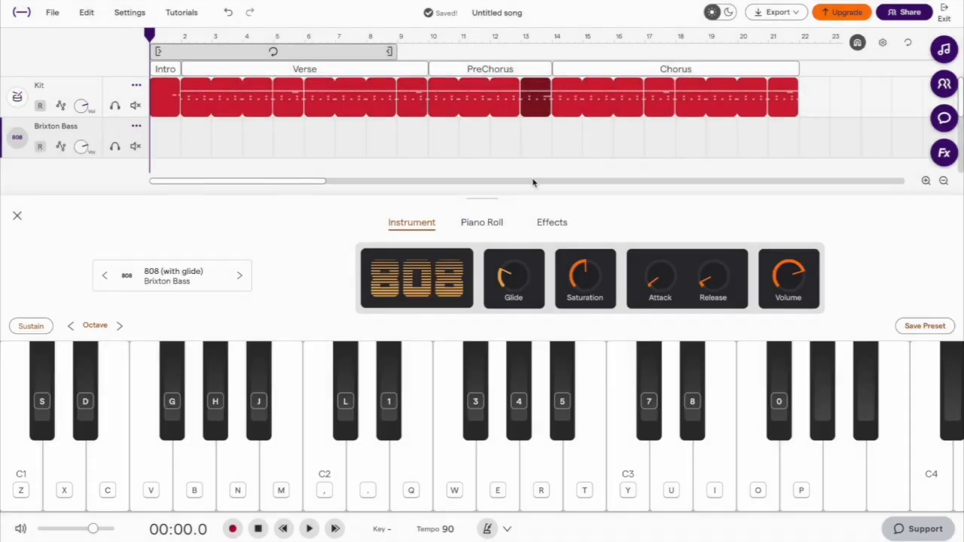
pyautogui.doubleClick(63, 126)
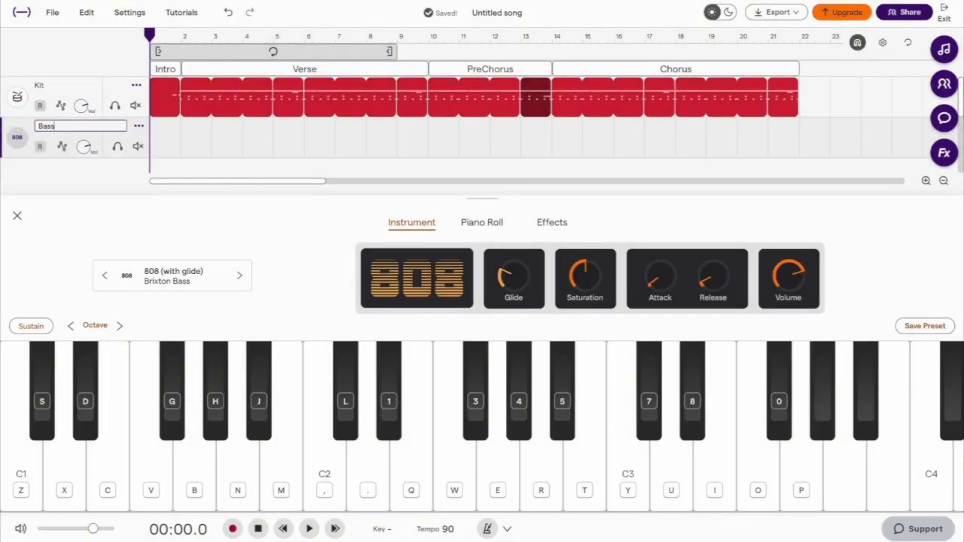
pyautogui.write('Bass')
pyautogui.press('Return')
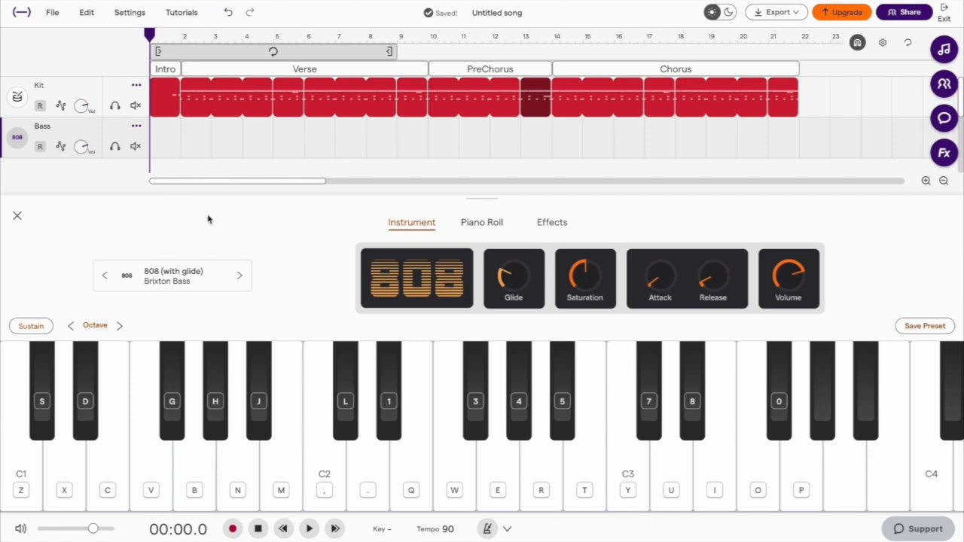
# Step: Search the instrument presets for "electro" and assign the Electro Bass preset to the Bass track
pyautogui.click(160, 278)
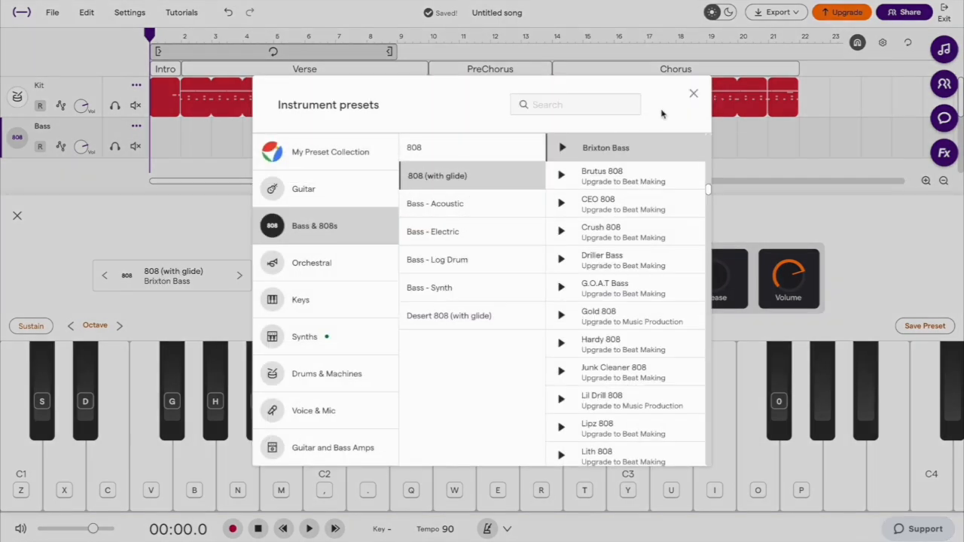
pyautogui.click(591, 110)
pyautogui.write('el')
pyautogui.write('ectro')
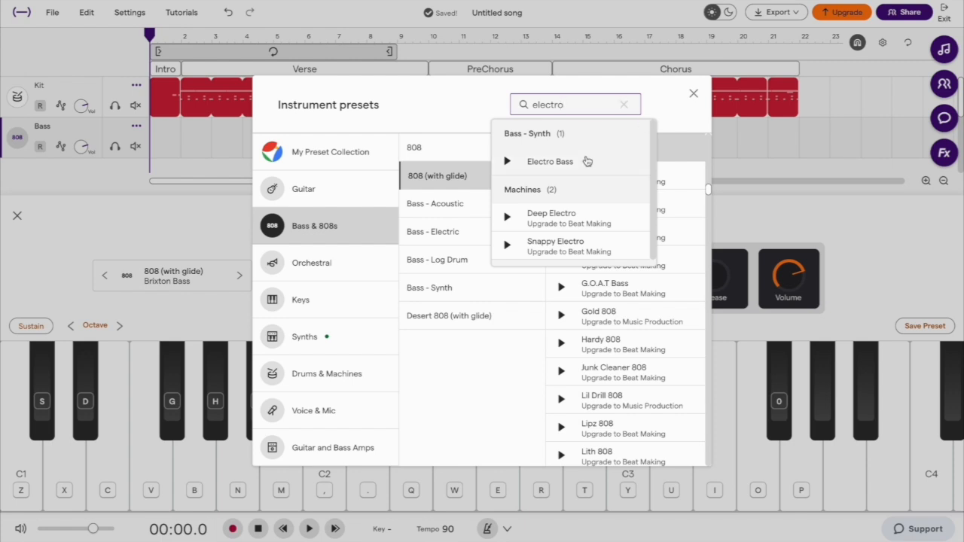
pyautogui.click(588, 162)
pyautogui.click(693, 94)
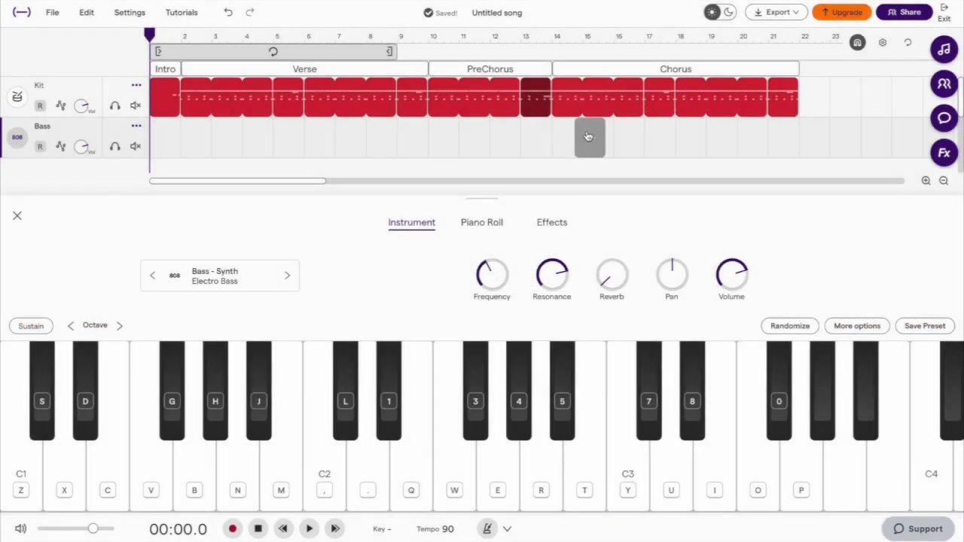
# Step: Draw one-bar bass notes Eb1 in bar 2, Db1 in bars 3 and 4 and F1 in bar 5, and loop the region to the Chorus end
pyautogui.click(491, 223)
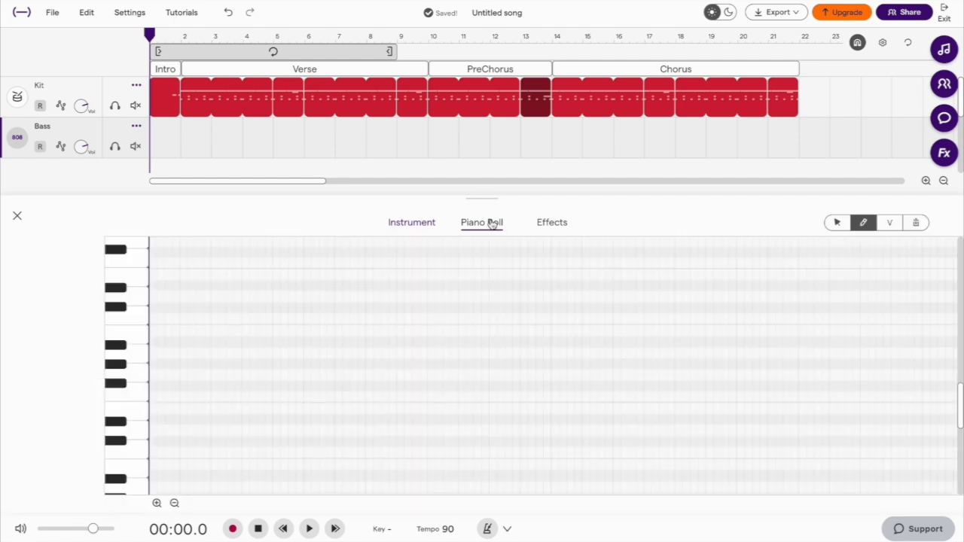
pyautogui.click(178, 411)
pyautogui.moveTo(200, 409); pyautogui.dragTo(238, 413)
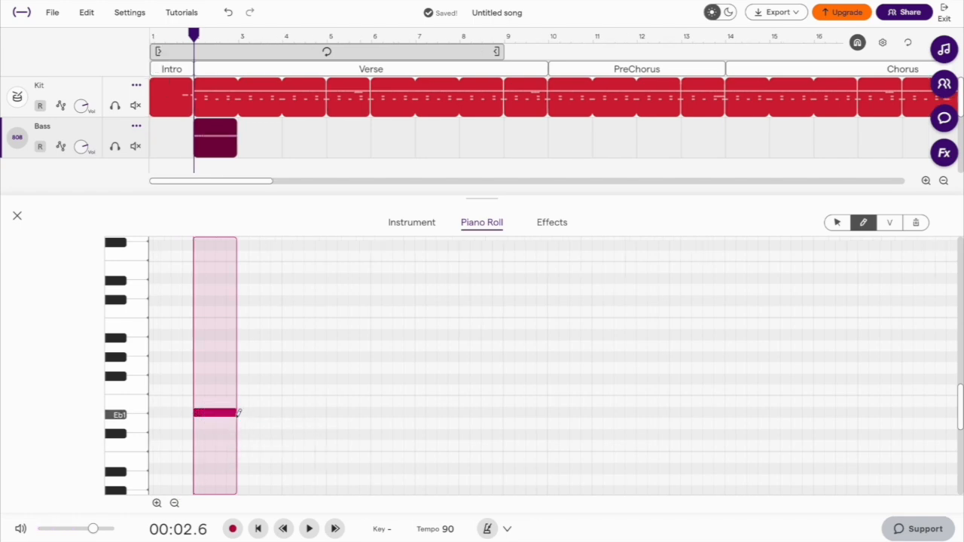
pyautogui.click(242, 433)
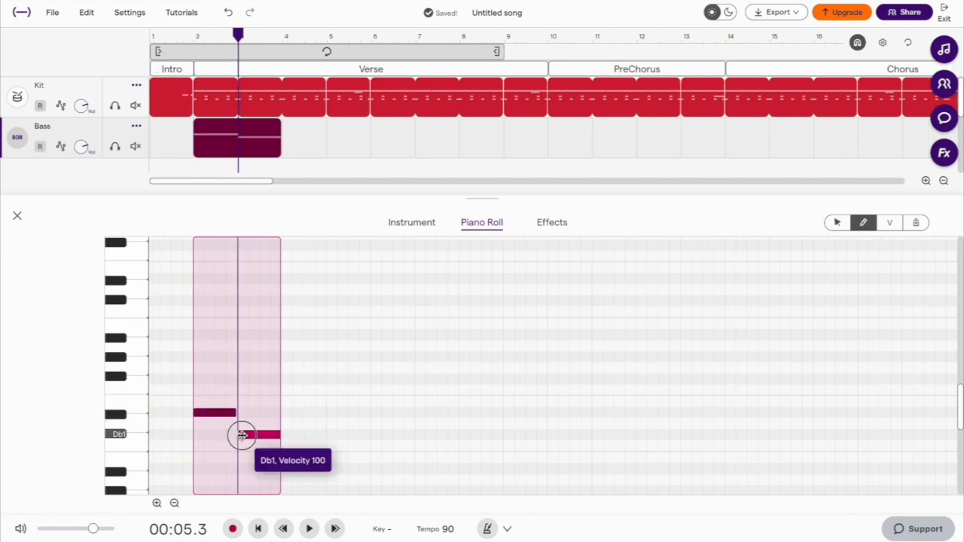
pyautogui.click(287, 435)
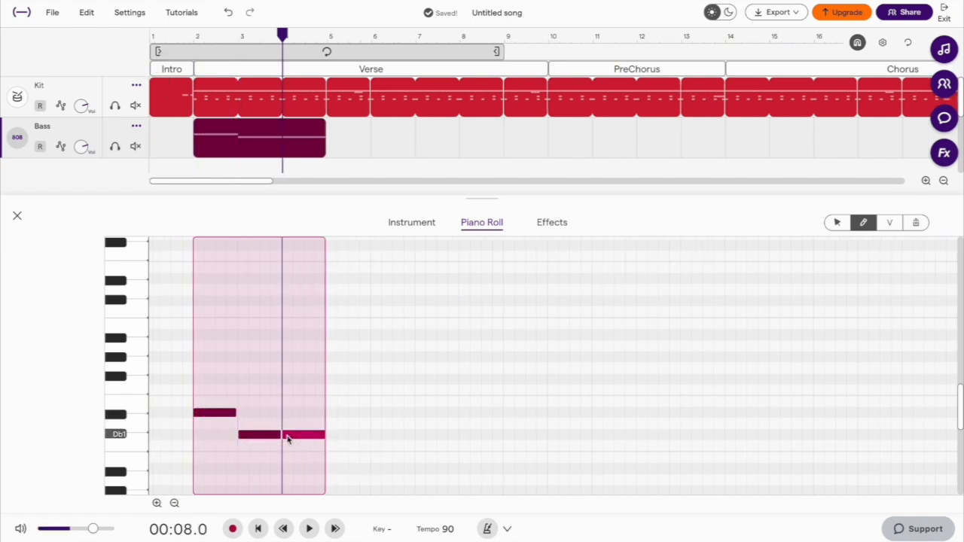
pyautogui.click(329, 391)
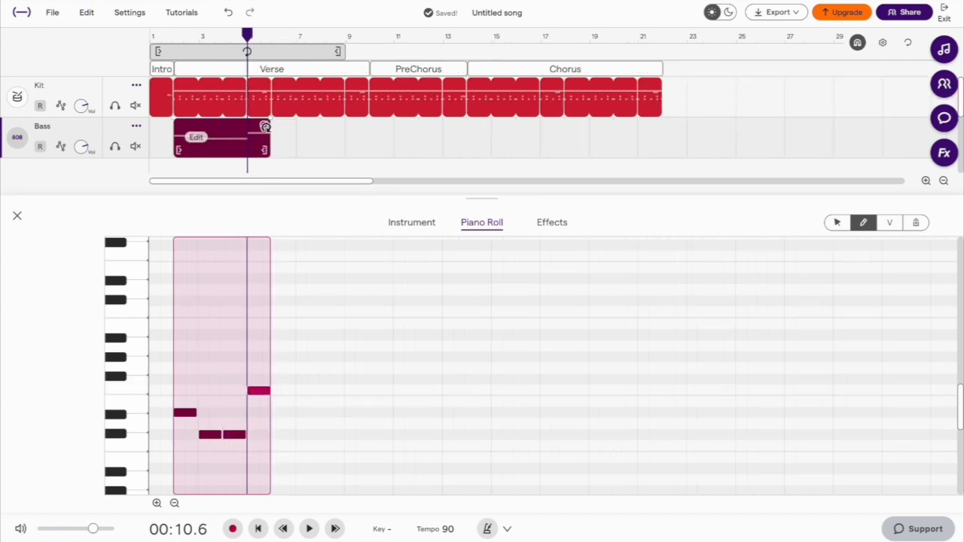
pyautogui.moveTo(265, 126); pyautogui.dragTo(672, 126)
pyautogui.press('space')
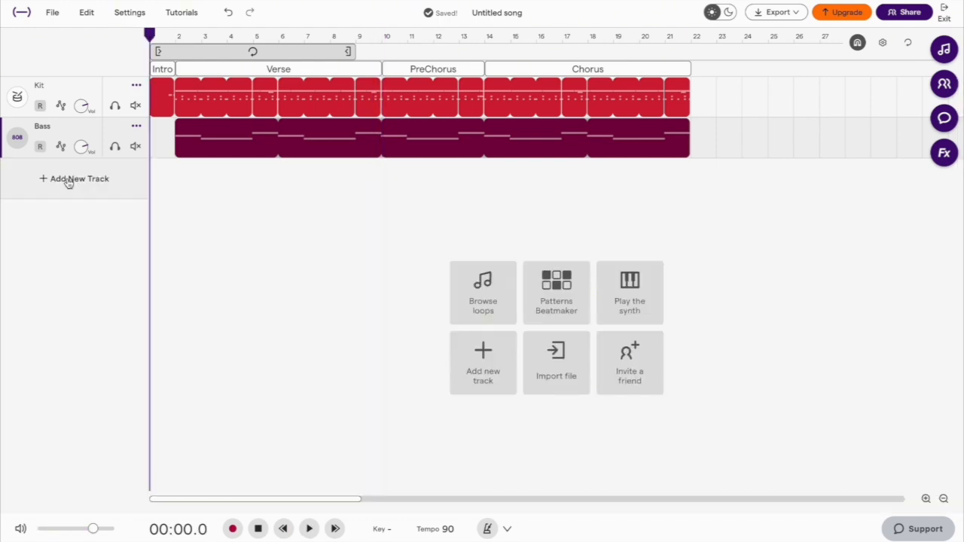
# Step: Add a Synth track below the Bass track and name it Synth Chords
pyautogui.click(79, 179)
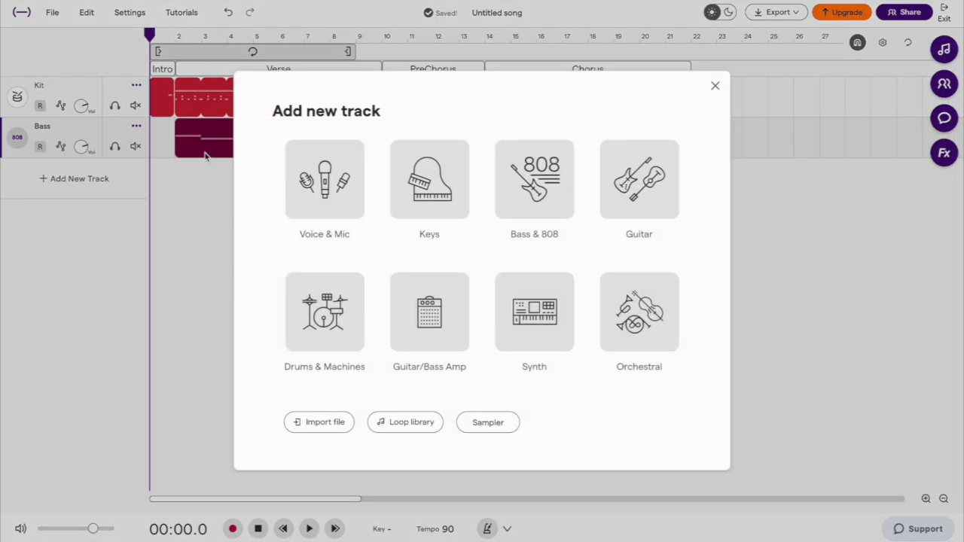
pyautogui.click(523, 325)
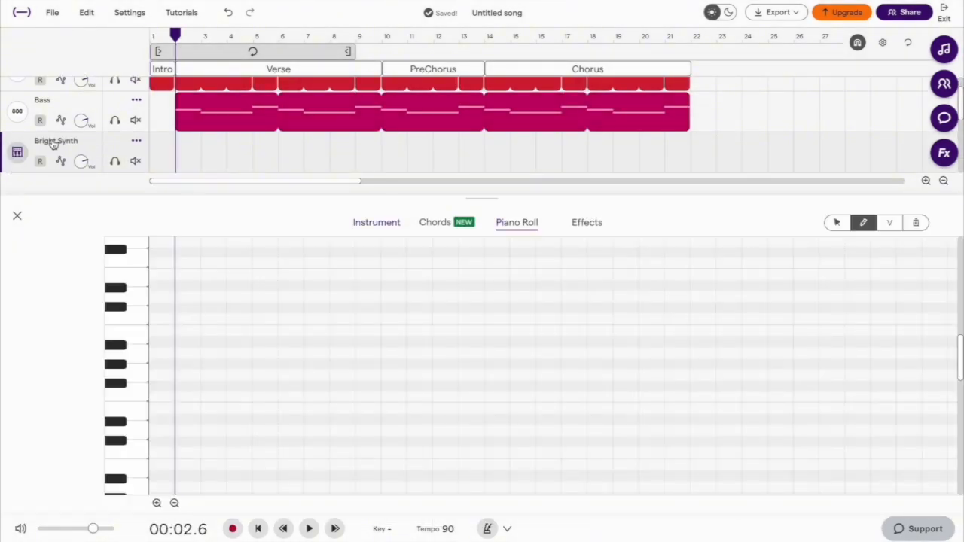
pyautogui.doubleClick(52, 141)
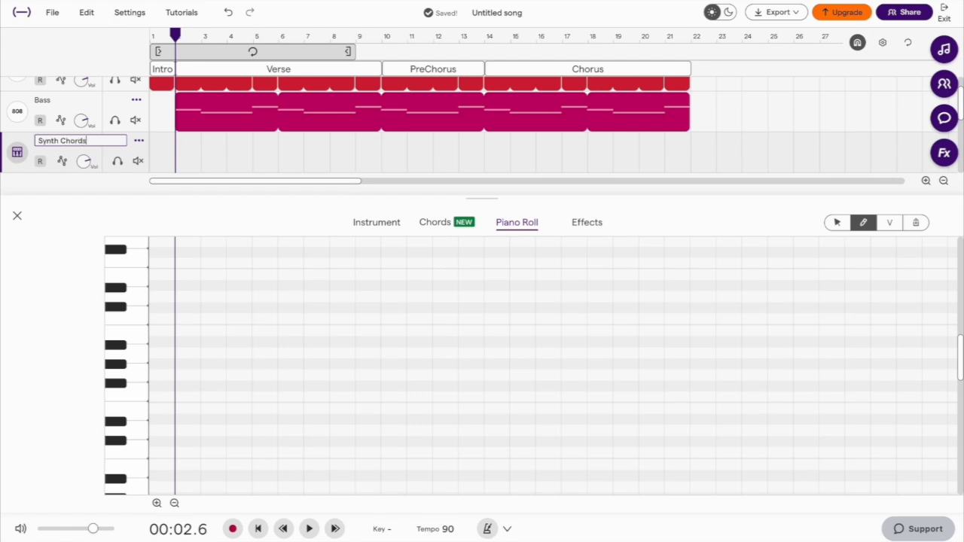
# Step: Search the instrument presets for "flutter" and assign the Flutter Wave preset to the Synth Chords track
pyautogui.click(374, 223)
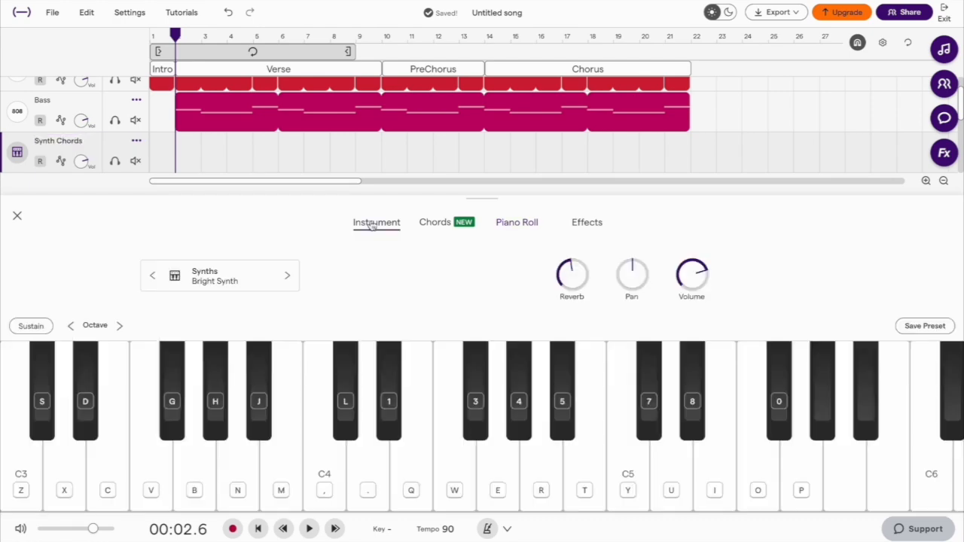
pyautogui.click(212, 278)
pyautogui.click(573, 106)
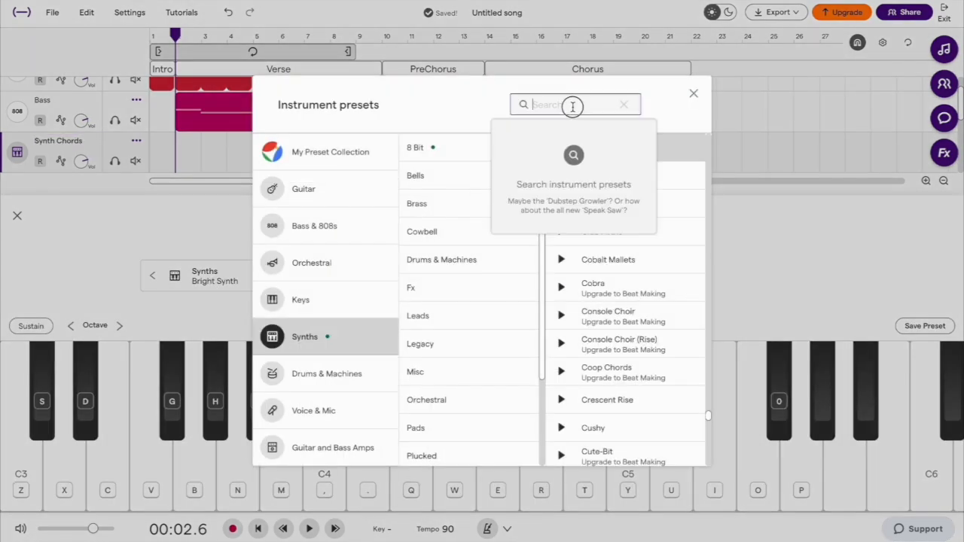
pyautogui.write('flutter')
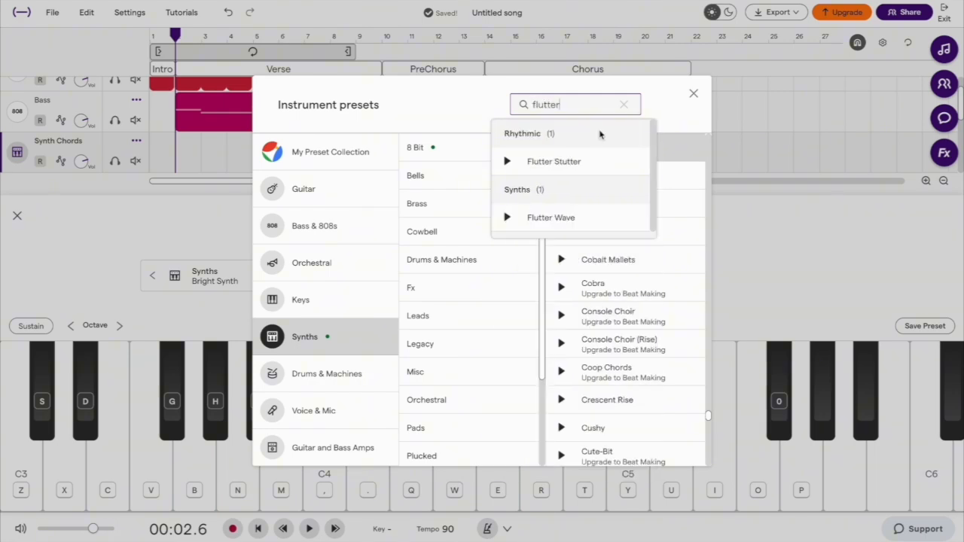
pyautogui.click(580, 218)
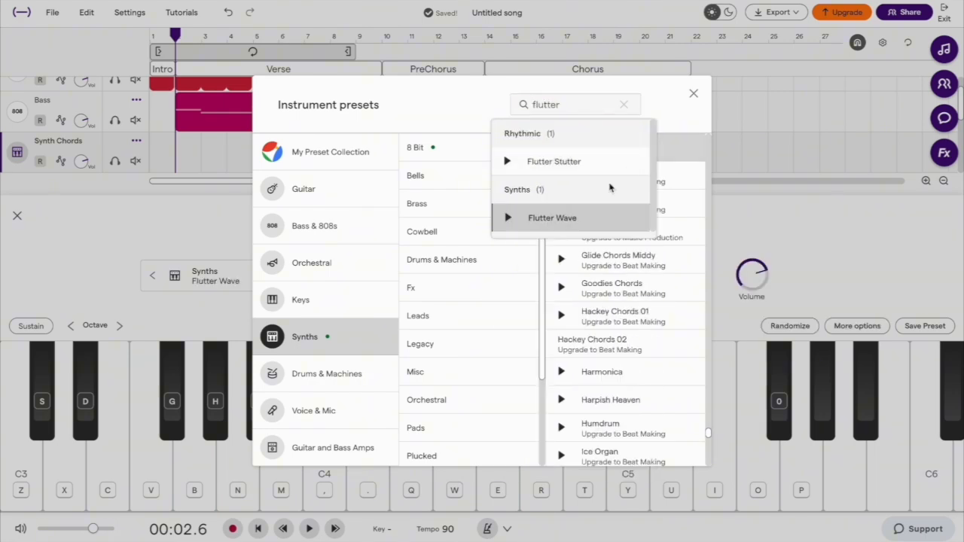
pyautogui.click(693, 93)
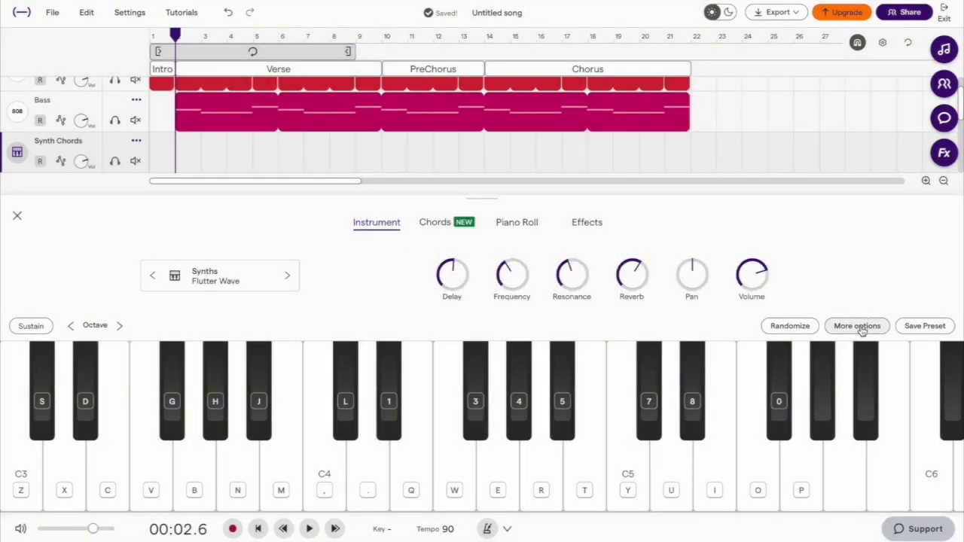
# Step: Set the Flutter Wave synth's filter type to hp12 and raise the amp envelope's attack
pyautogui.click(857, 326)
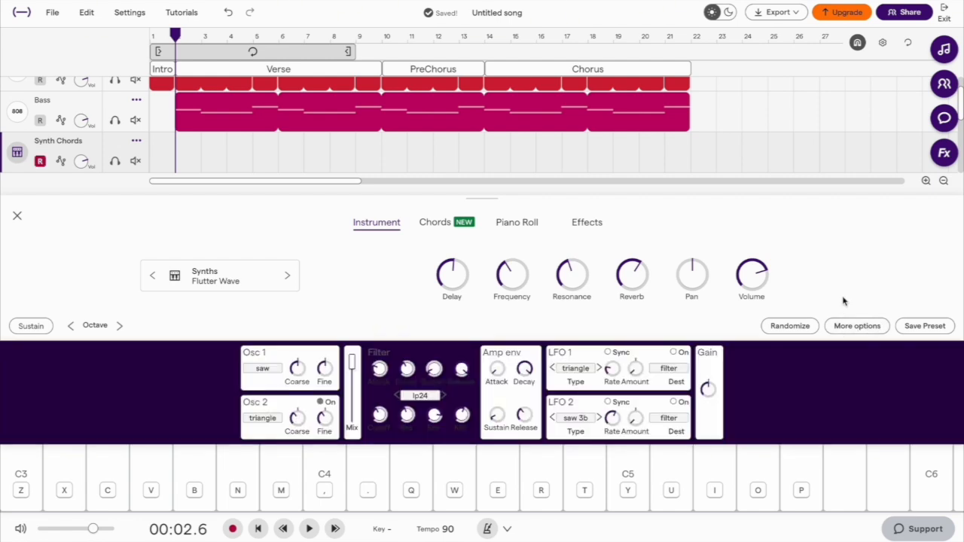
pyautogui.click(449, 400)
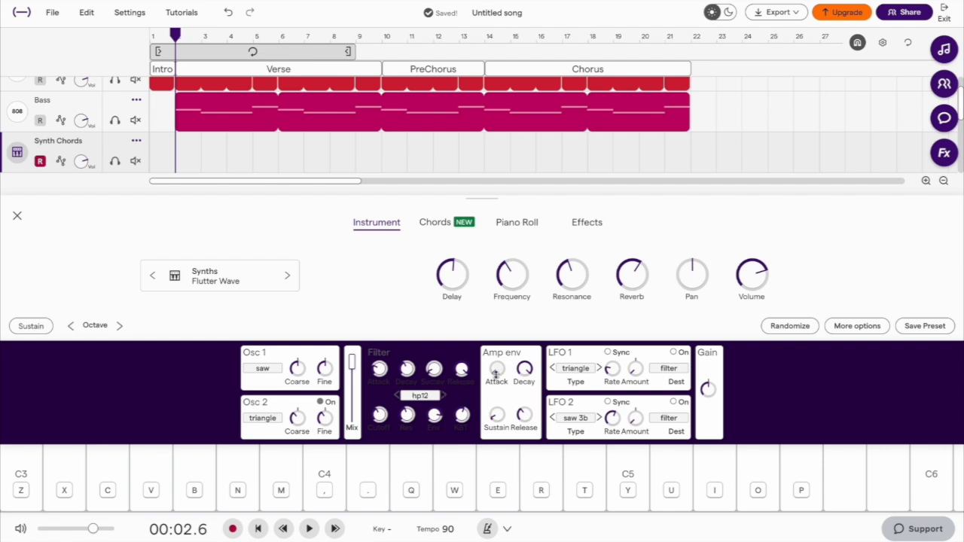
pyautogui.moveTo(496, 374); pyautogui.dragTo(465, 239)
# Step: Search the effects library for "vib" and add a Vibrato effect after the 2-Band Eq on the Synth Chords track
pyautogui.click(591, 223)
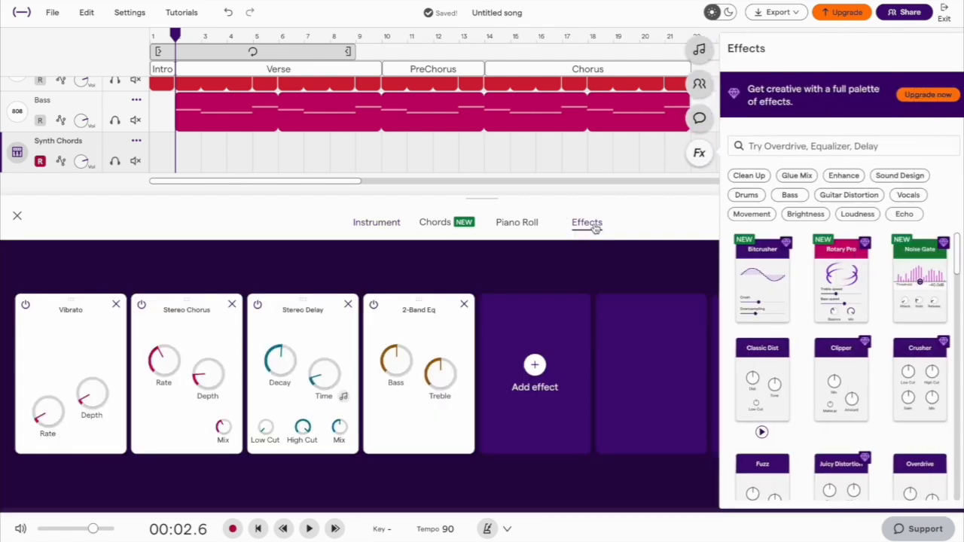
pyautogui.click(788, 143)
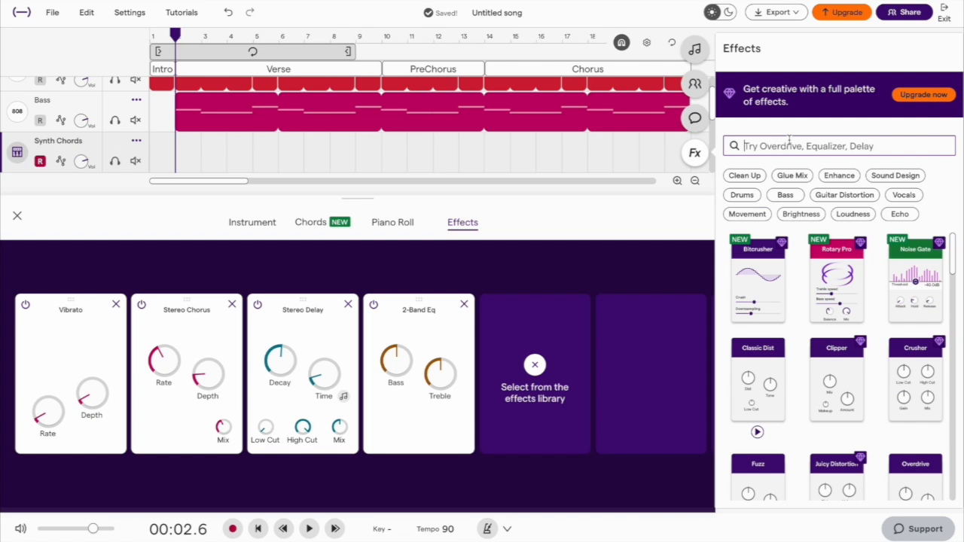
pyautogui.write('vib')
pyautogui.moveTo(758, 278); pyautogui.dragTo(542, 342)
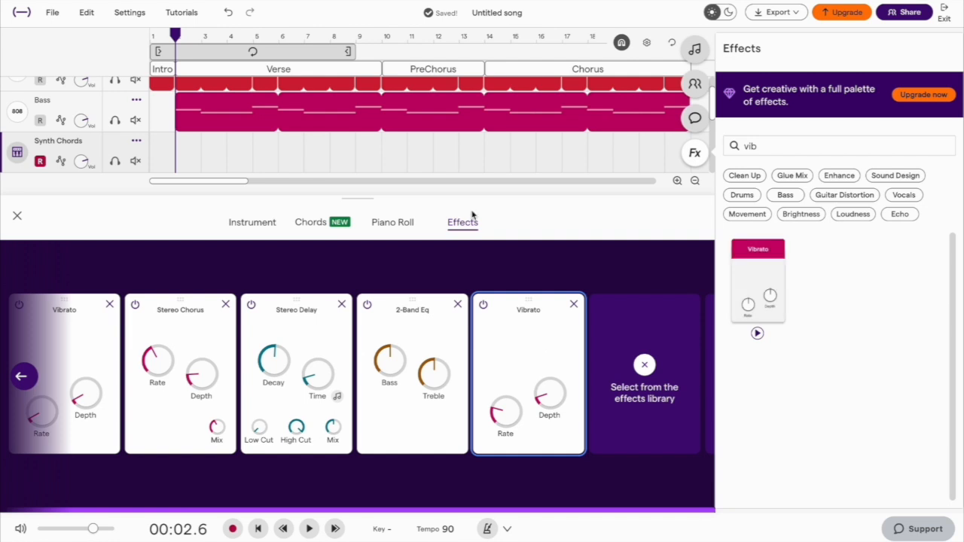
# Step: Draw a bar-long chord of Eb4, G4 and Bb4 at bar 2 in the Synth Chords track's piano roll
pyautogui.click(394, 230)
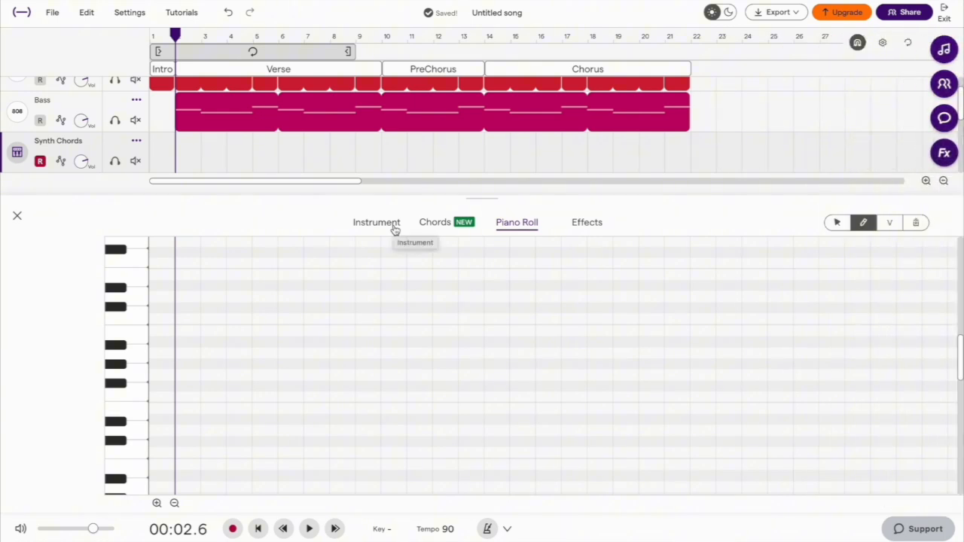
pyautogui.click(180, 287)
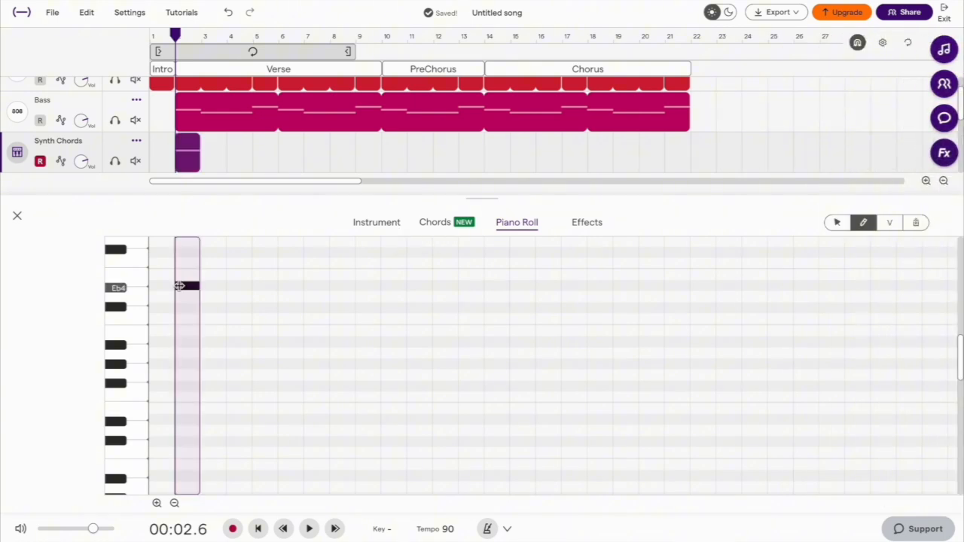
pyautogui.click(182, 279)
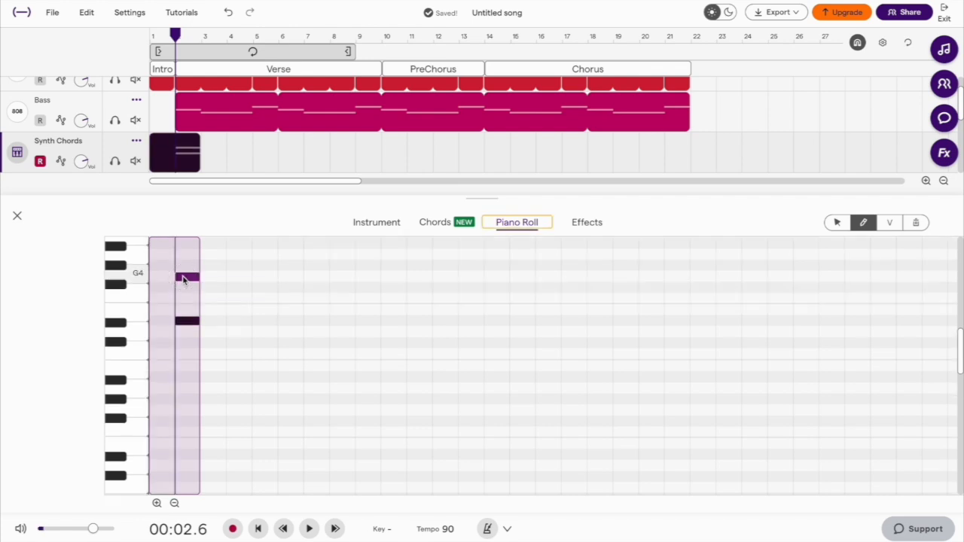
pyautogui.click(185, 272)
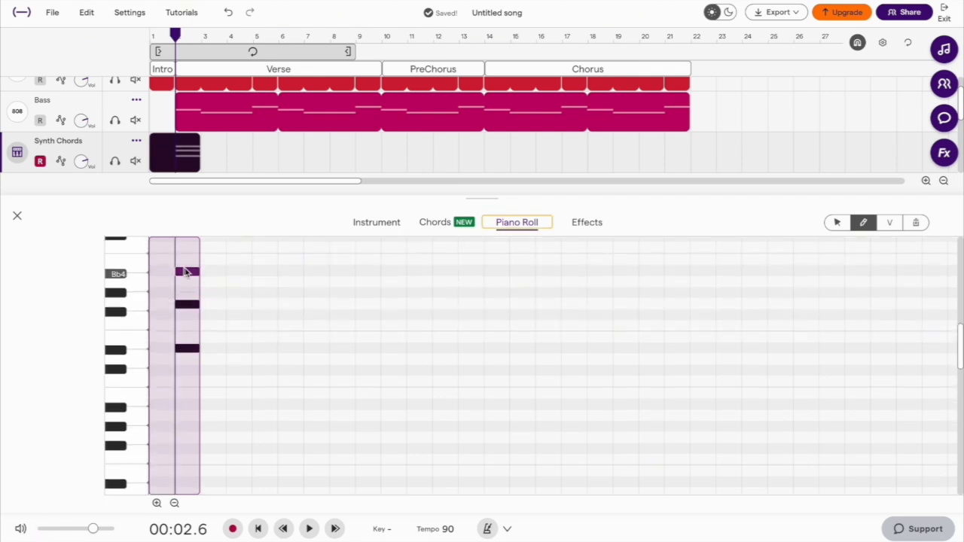
# Step: Draw the Db4, F4 and Ab4 chord in both bar 3 and bar 4 of the Synth Chords track
pyautogui.click(213, 370)
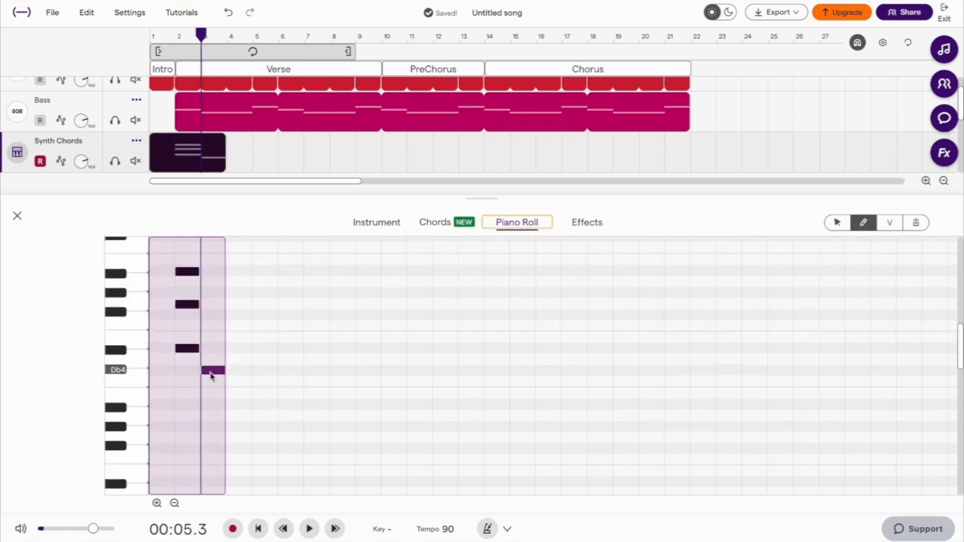
pyautogui.click(213, 327)
pyautogui.click(211, 295)
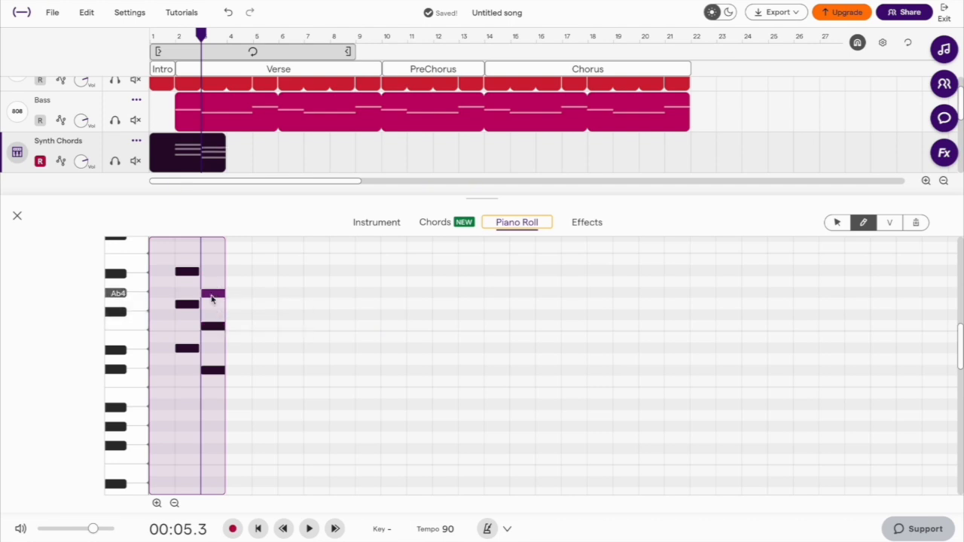
pyautogui.click(239, 370)
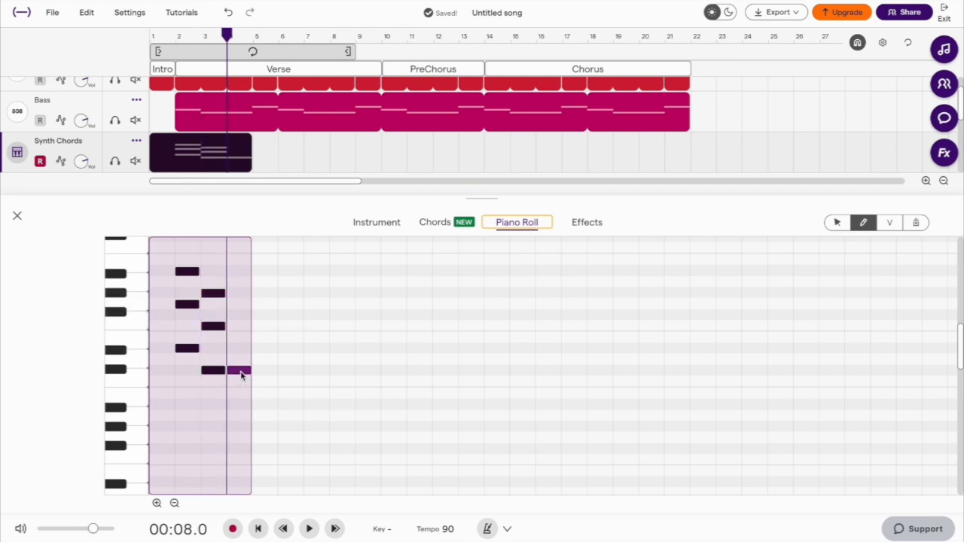
pyautogui.click(240, 327)
pyautogui.click(241, 295)
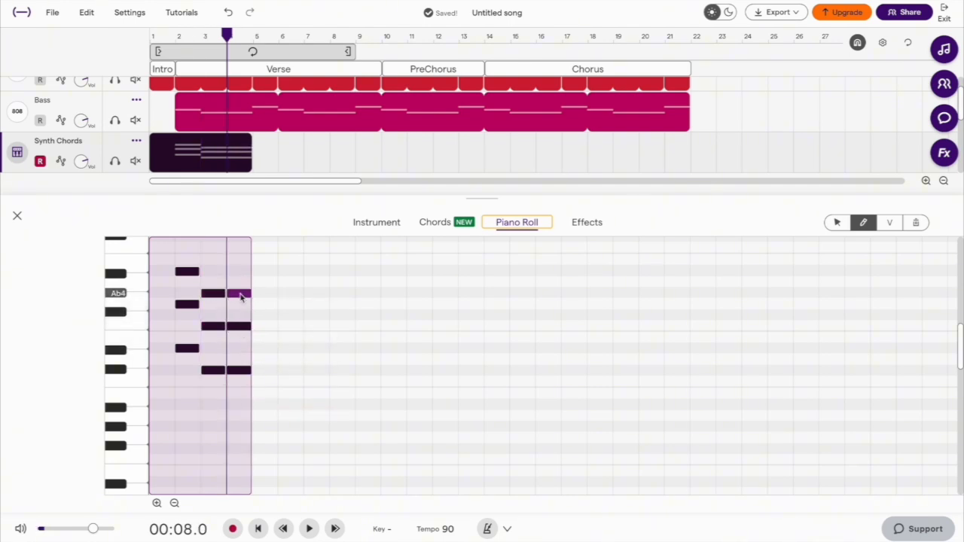
# Step: Draw a bar-long chord of Ab3, C4 and Eb4 at bar 5 of the Synth Chords track
pyautogui.click(263, 428)
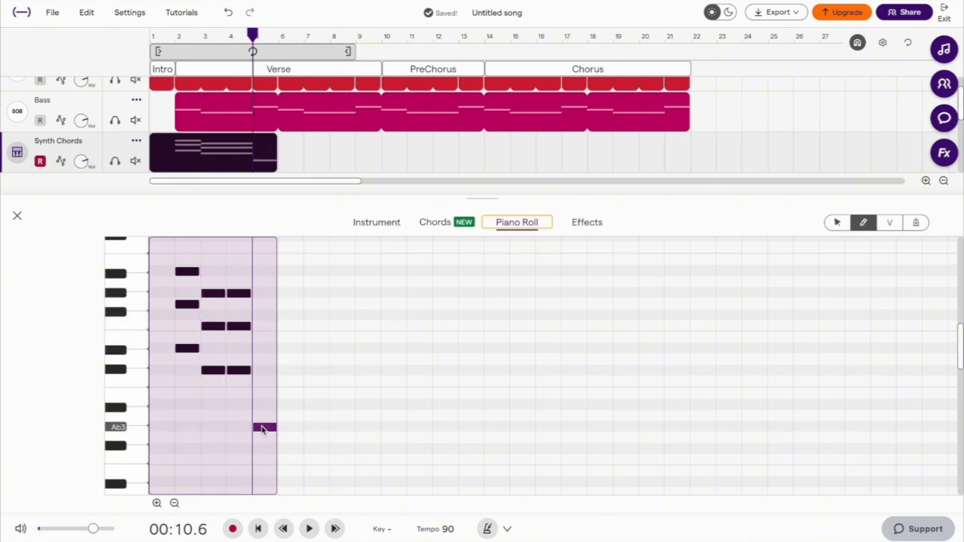
pyautogui.click(265, 381)
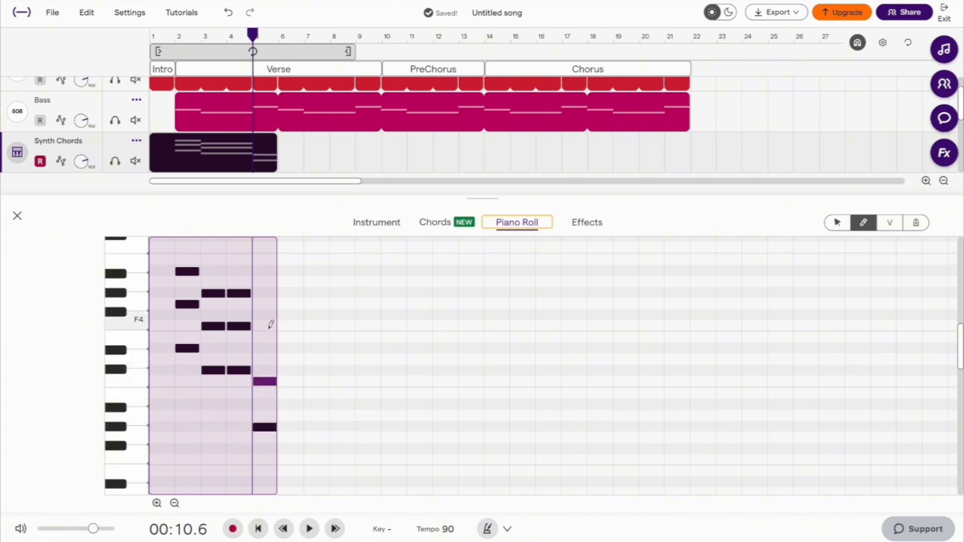
pyautogui.click(264, 349)
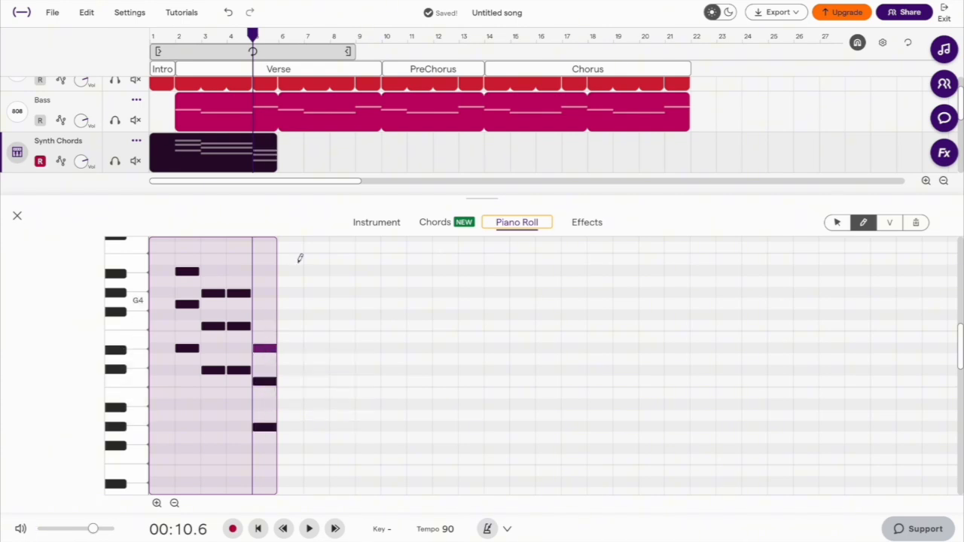
# Step: Trim the Synth Chords region to start at bar 2, loop it to the end of the Chorus and play the song back
pyautogui.moveTo(156, 165); pyautogui.dragTo(169, 164)
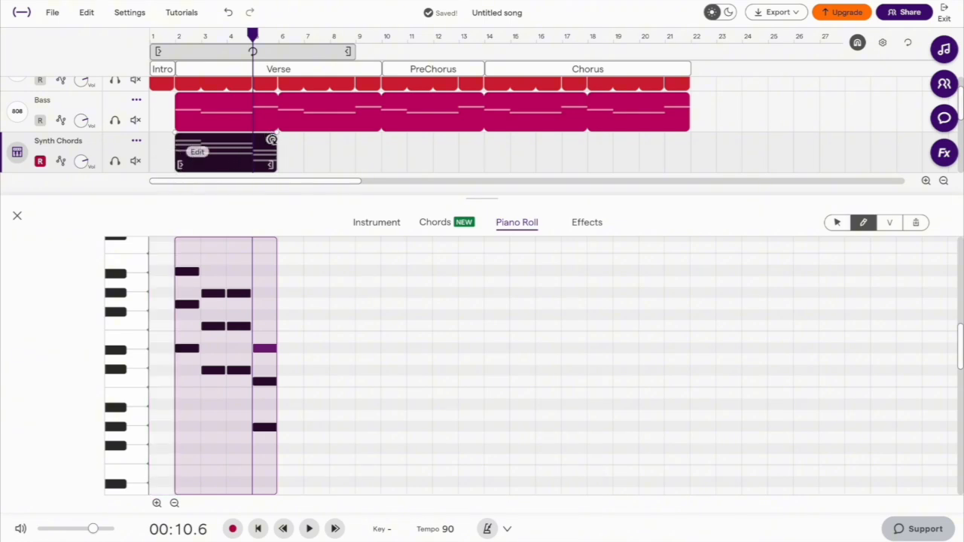
pyautogui.moveTo(271, 140); pyautogui.dragTo(683, 152)
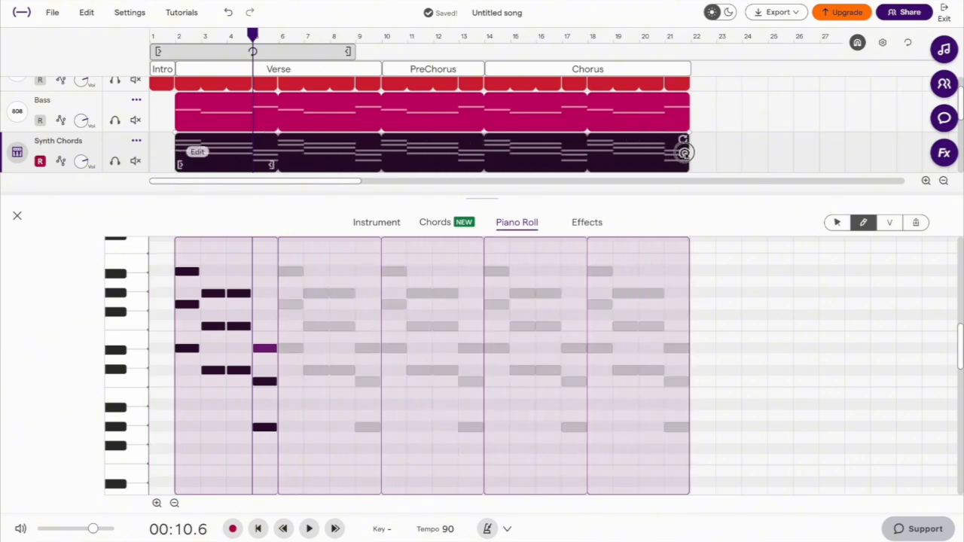
pyautogui.press('Return')
pyautogui.press('space')
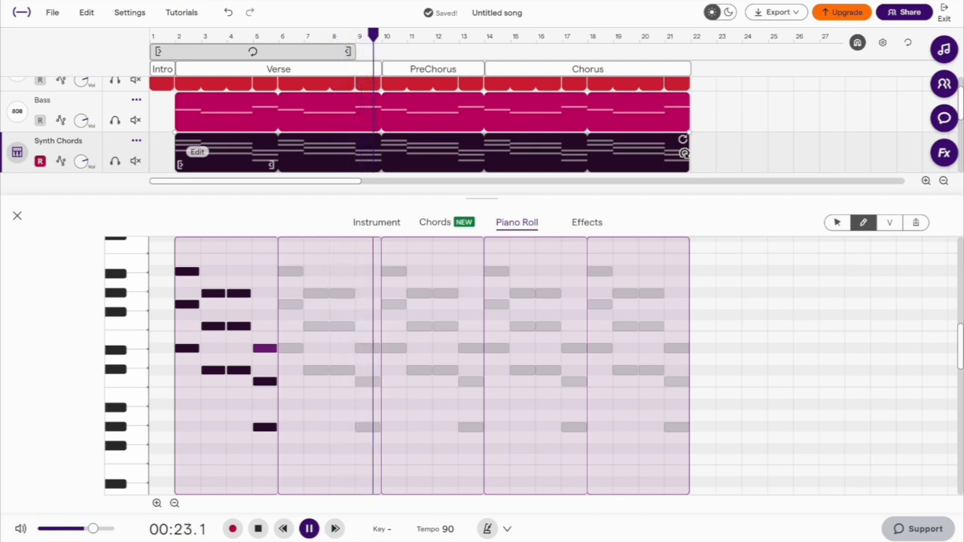
pyautogui.press('space')
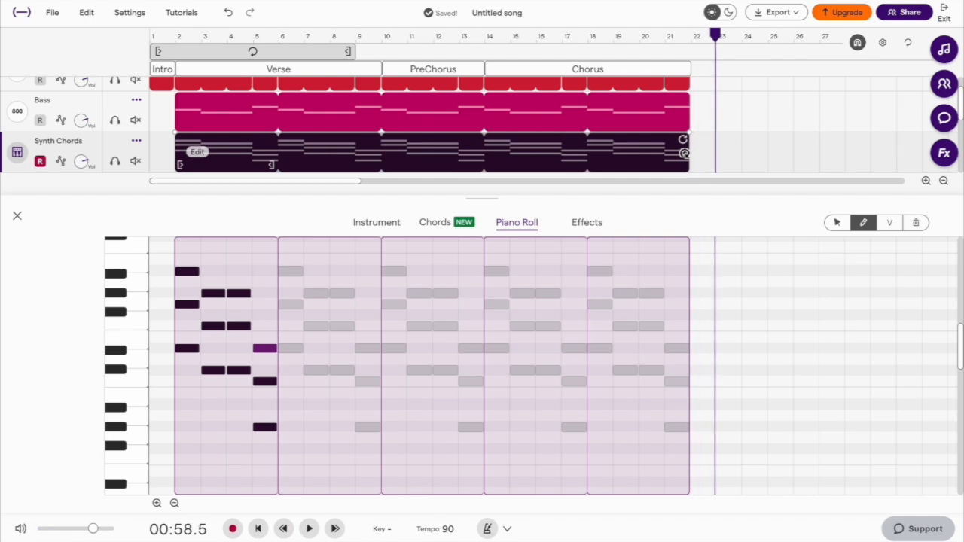
# Step: Add a Synth track below Synth Chords and name it Lead line
pyautogui.click(18, 216)
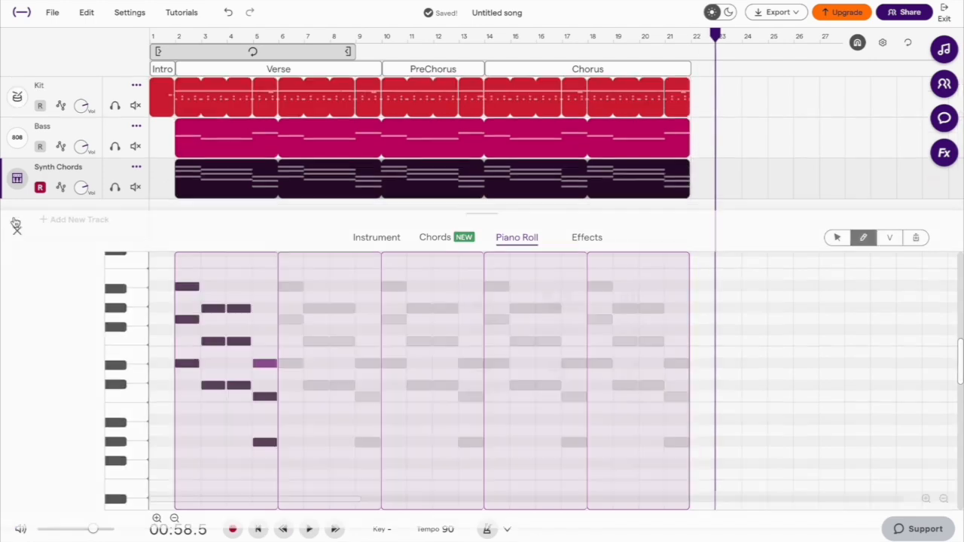
pyautogui.click(61, 220)
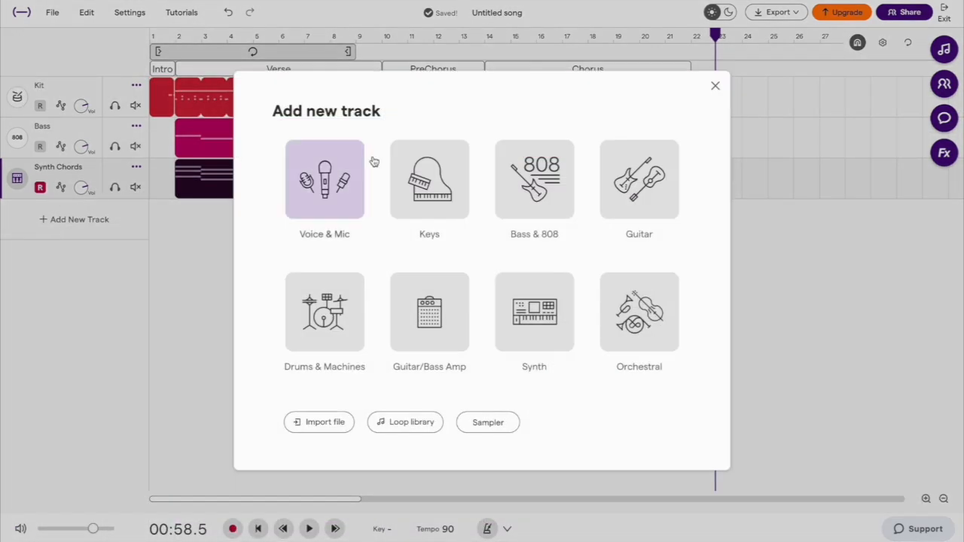
pyautogui.click(512, 325)
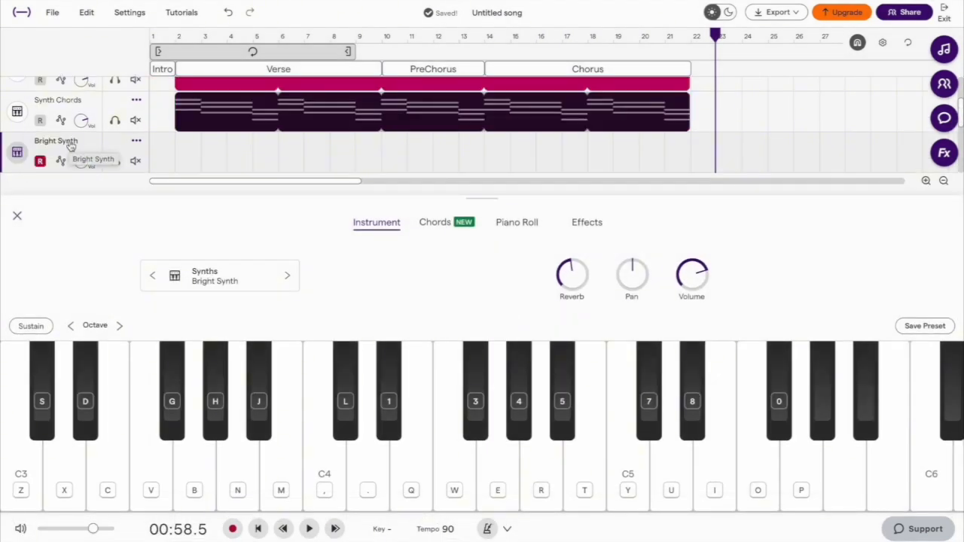
pyautogui.doubleClick(68, 141)
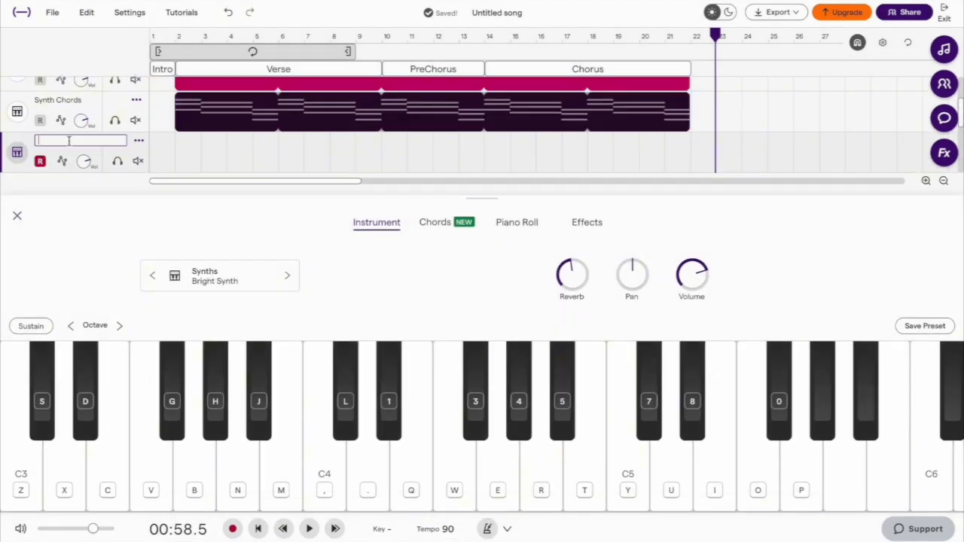
pyautogui.write('Lead line')
pyautogui.press('Return')
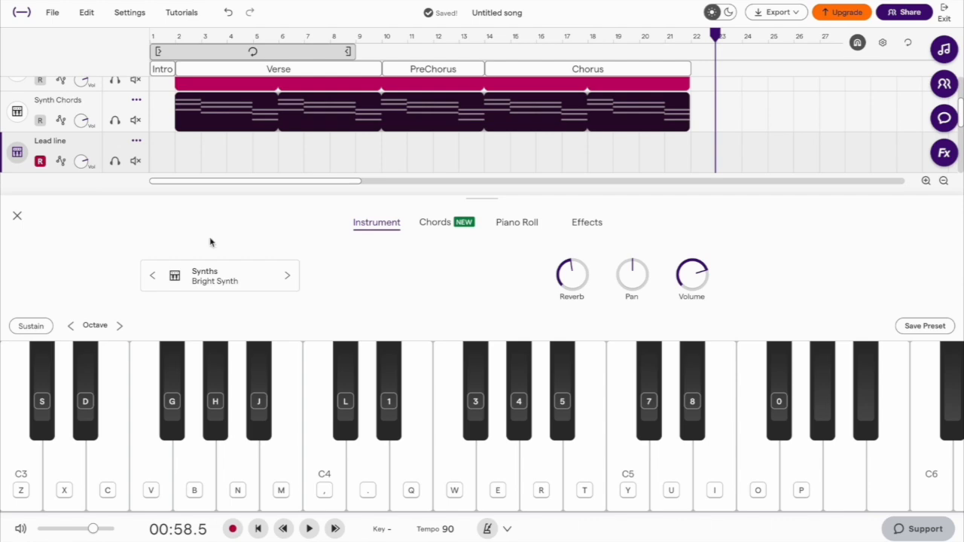
# Step: Search the instrument presets for "warm" and assign the Warm Pad preset to the Lead line track
pyautogui.click(218, 277)
pyautogui.click(564, 104)
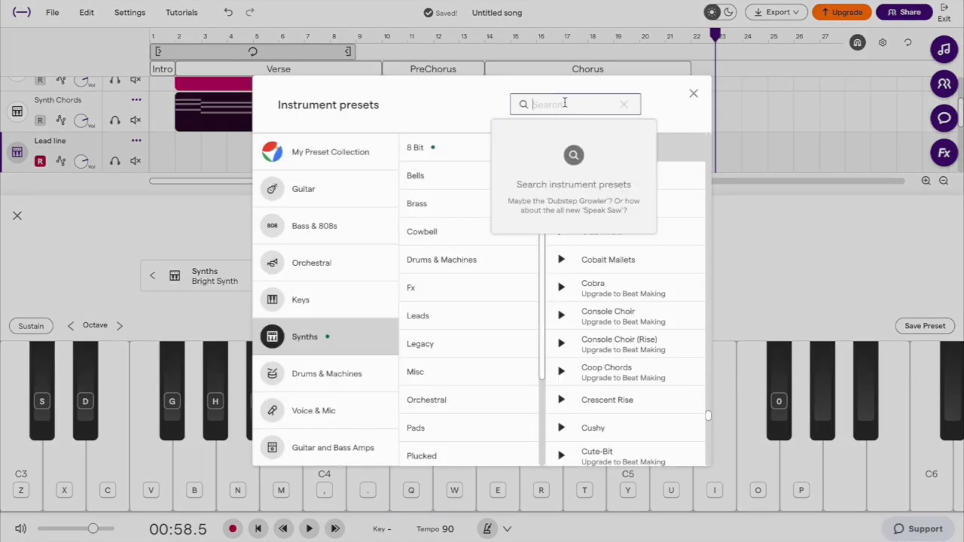
pyautogui.write('warm')
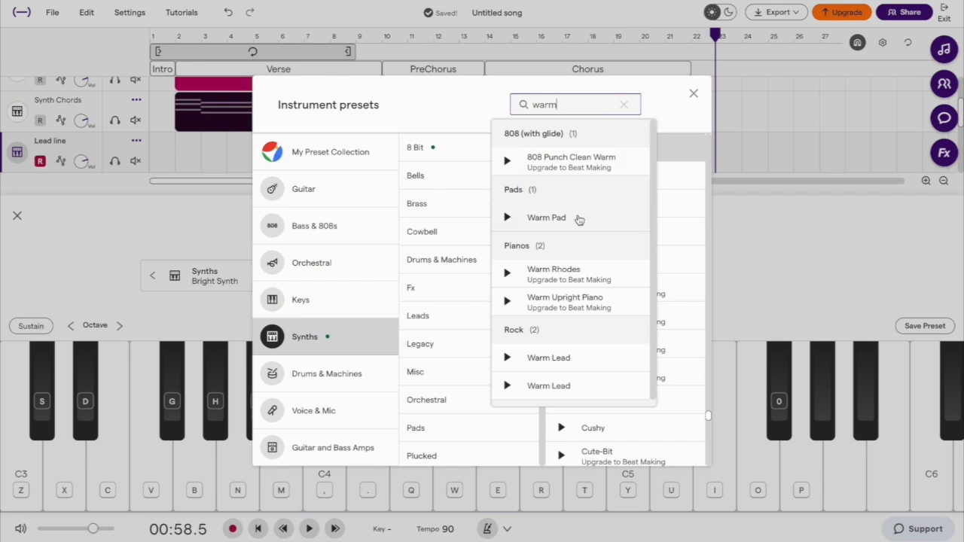
pyautogui.click(577, 219)
pyautogui.click(695, 97)
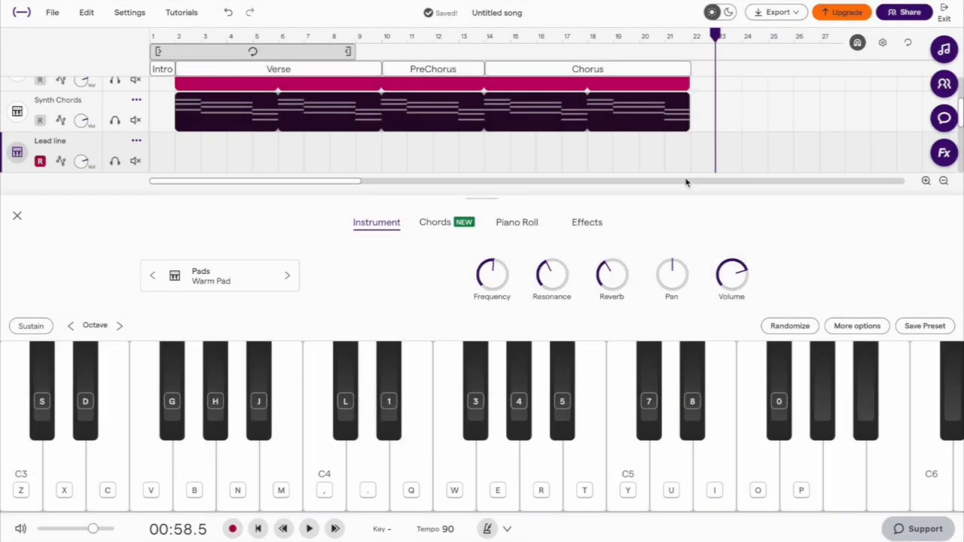
# Step: Search the effects library for "rev", add Reverb after the 2-Band Eq on the Lead line track and set it to Wide Room
pyautogui.click(588, 224)
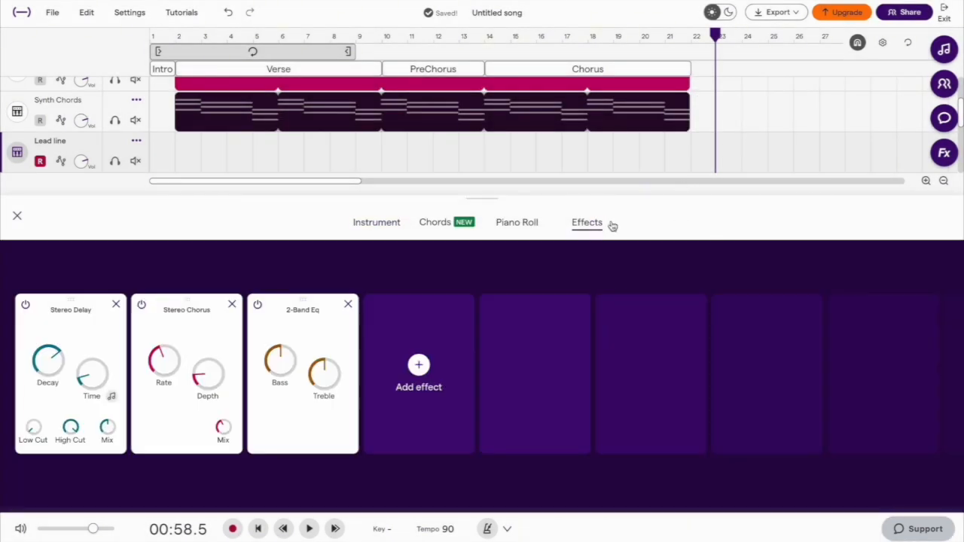
pyautogui.click(416, 381)
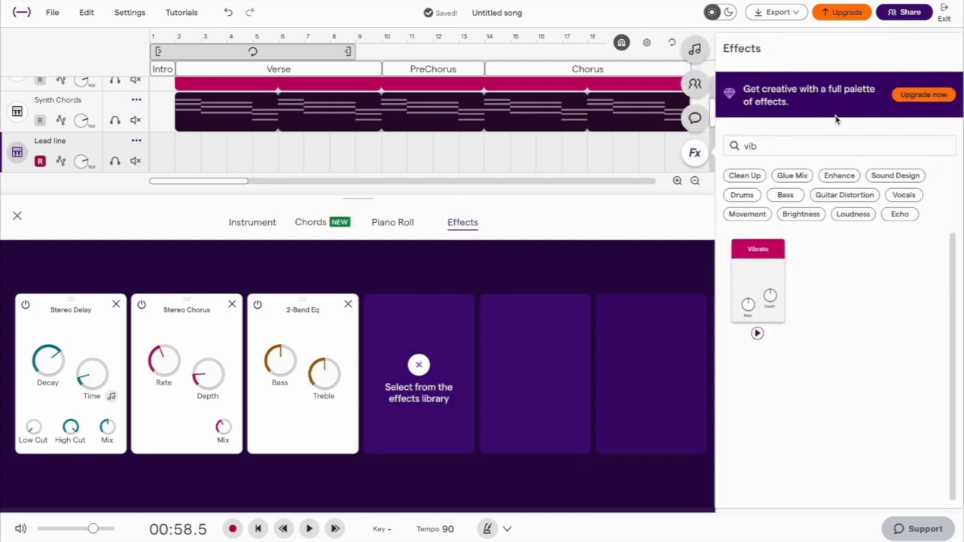
pyautogui.click(805, 144)
pyautogui.press('BackSpace')
pyautogui.write('rev')
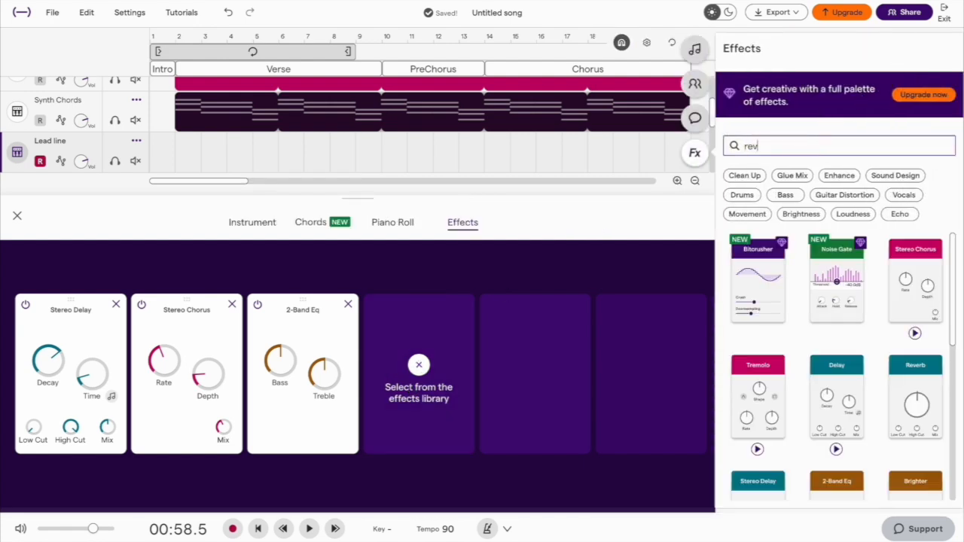
pyautogui.moveTo(836, 286); pyautogui.dragTo(437, 339)
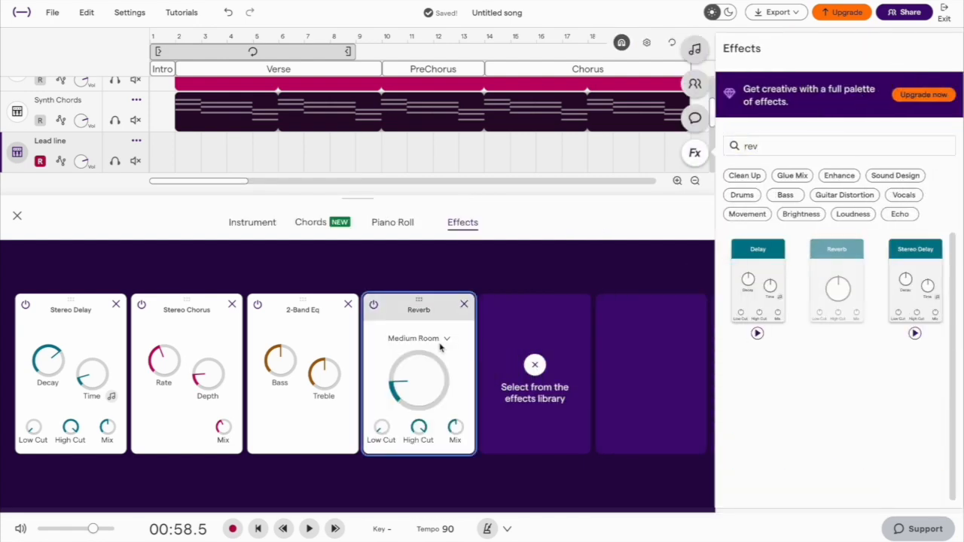
pyautogui.click(445, 339)
pyautogui.click(448, 326)
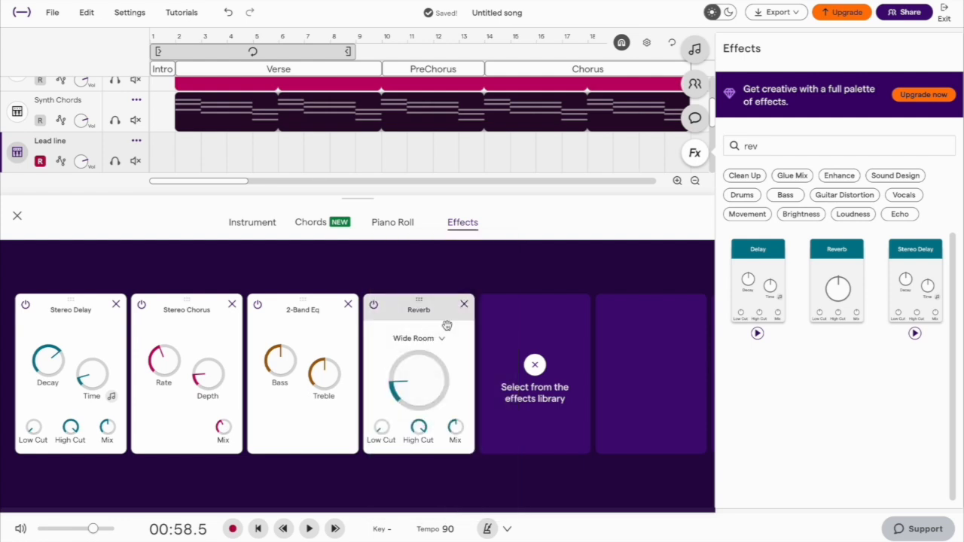
# Step: Draw one-beat Bb5 and G5 notes on beats 3 and 4 of bar 6 and an Ab5 filling bar 7 on Lead line, playing them back
pyautogui.click(395, 225)
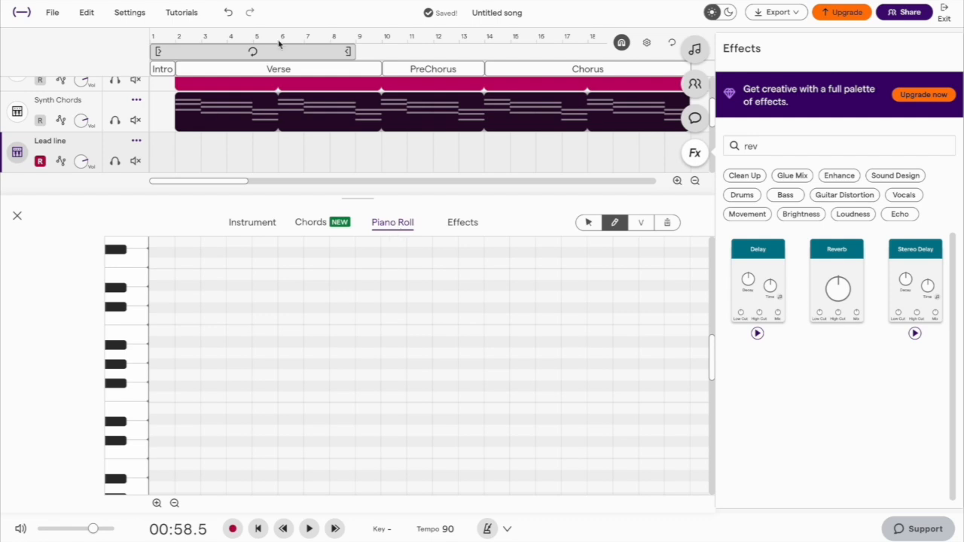
pyautogui.click(297, 351)
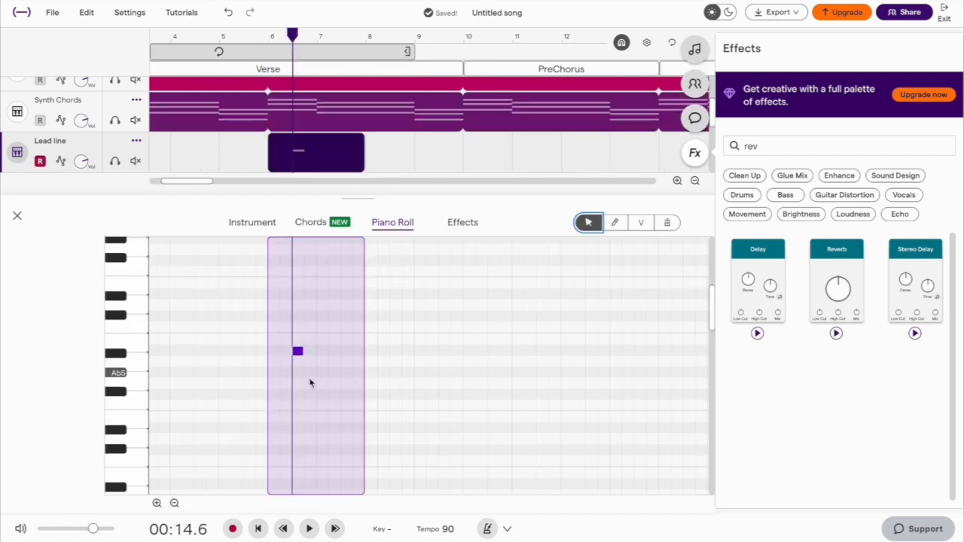
pyautogui.click(309, 384)
pyautogui.click(321, 373)
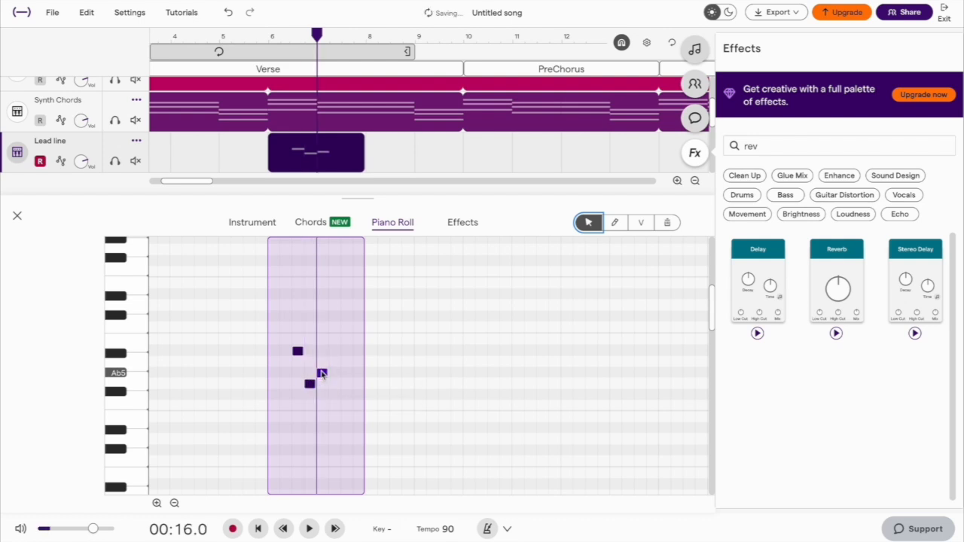
pyautogui.moveTo(323, 373); pyautogui.dragTo(365, 377)
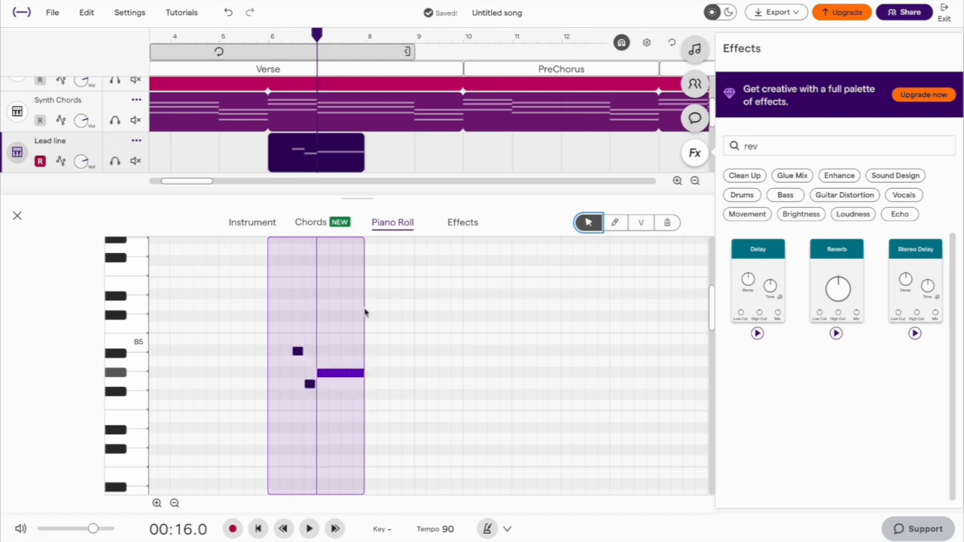
pyautogui.click(269, 36)
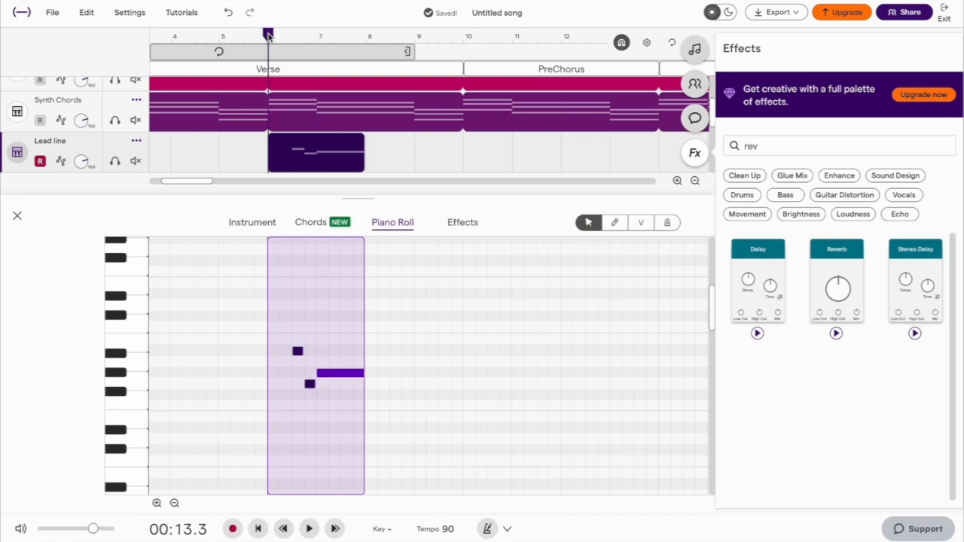
pyautogui.press('space')
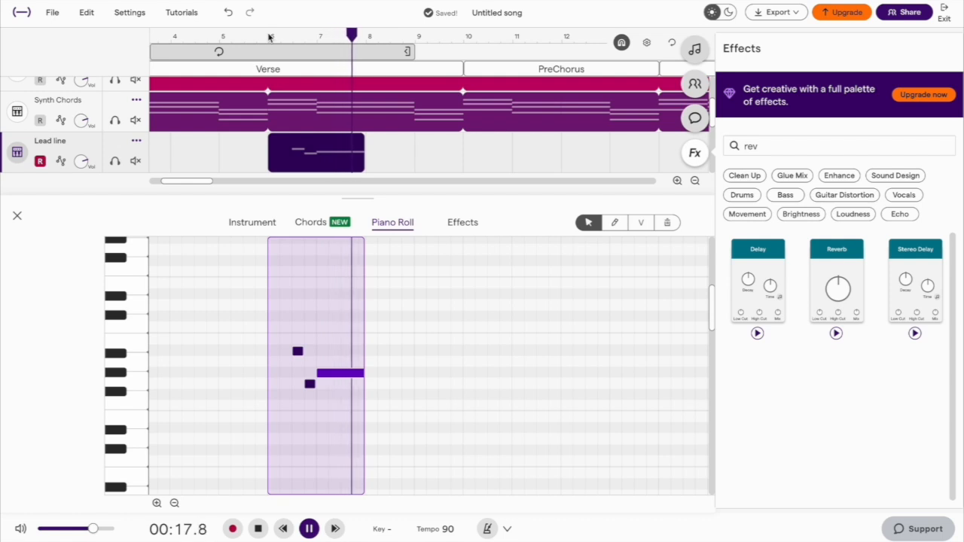
pyautogui.press('space')
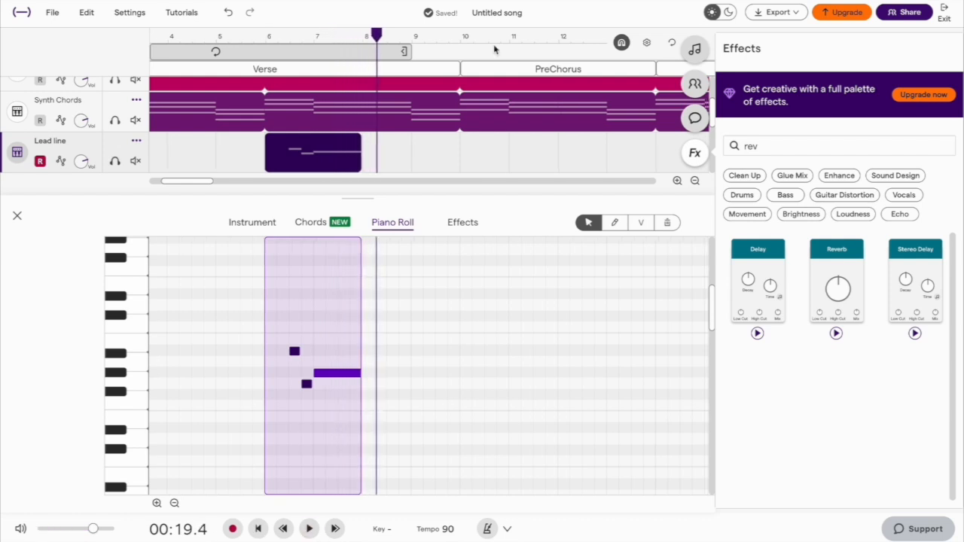
# Step: Draw an Eb6 note starting at bar 14 on Lead line and a very short D6 note ending right before it
pyautogui.hscroll(4, 495, 47)
pyautogui.click(511, 36)
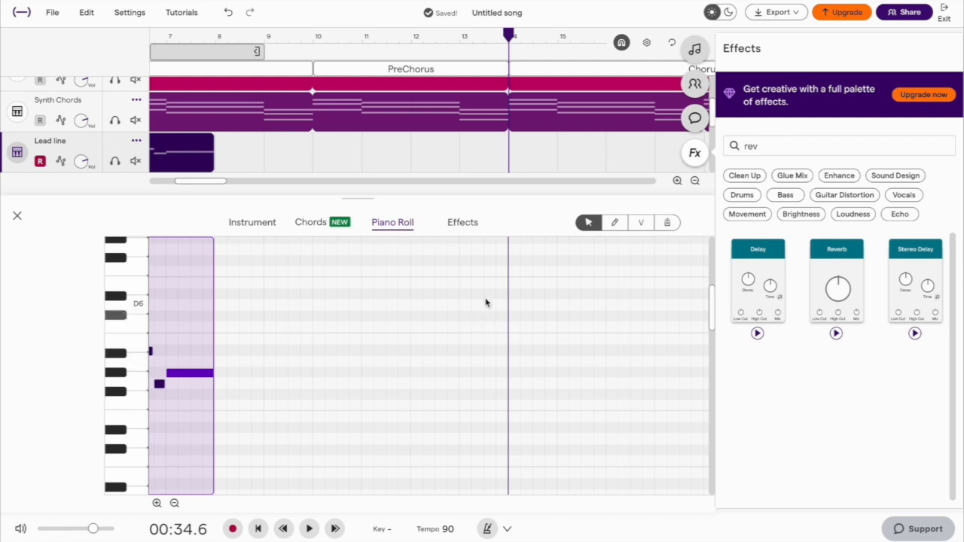
pyautogui.scroll(10, 496, 291)
pyautogui.hscroll(1, 496, 290)
pyautogui.doubleClick(571, 320)
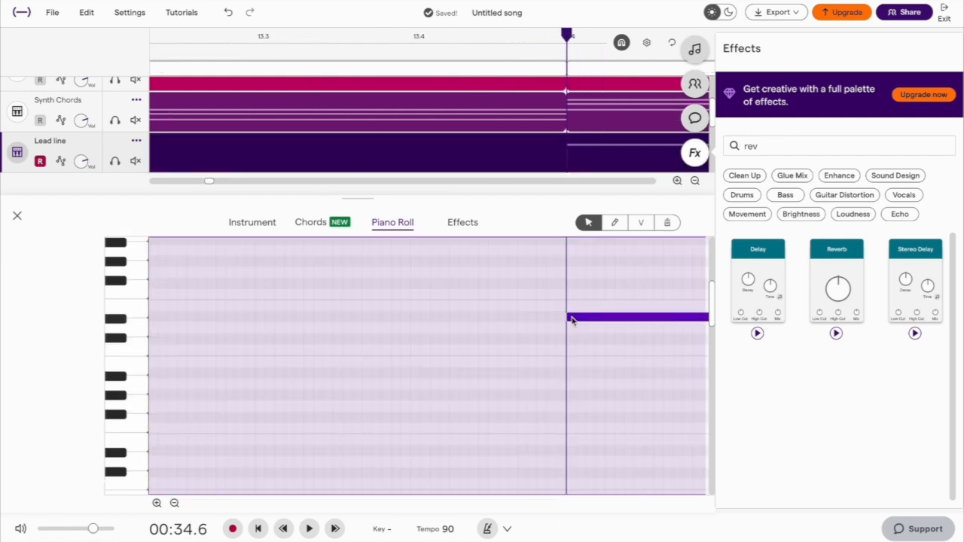
pyautogui.doubleClick(561, 328)
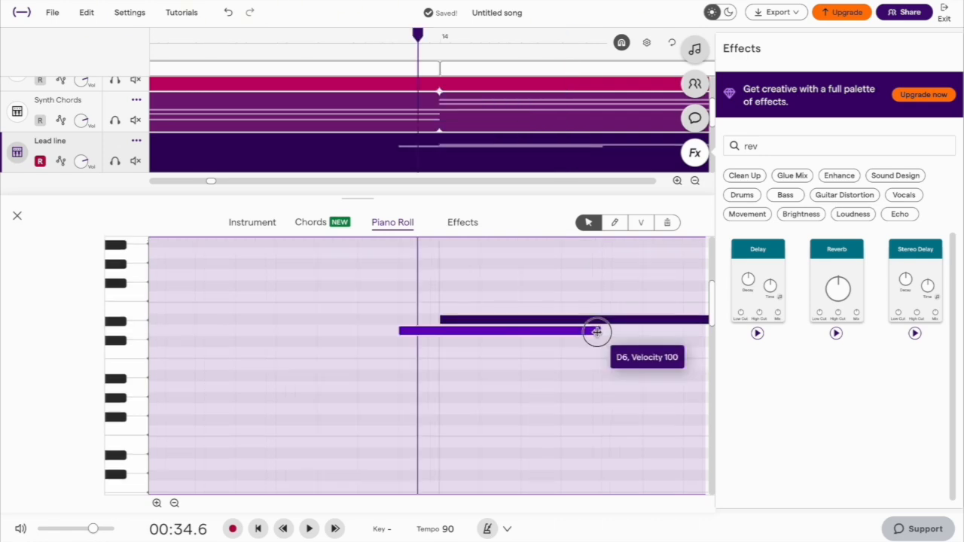
pyautogui.moveTo(598, 332); pyautogui.dragTo(433, 342)
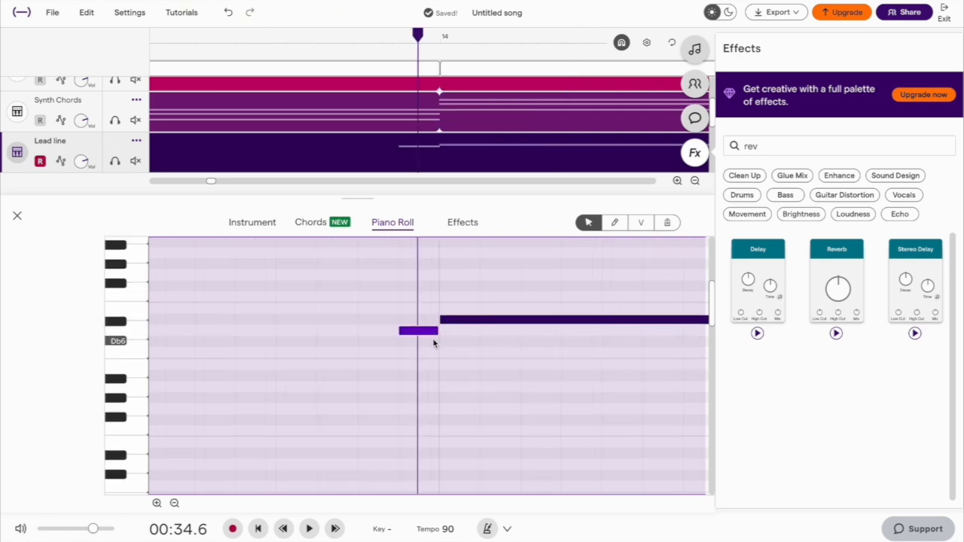
# Step: Extend the run backwards from D6 with equally short adjoining notes C6, Bb5, Ab5, G5, F5 and Eb5 on Lead line
pyautogui.scroll(-1, 433, 344)
pyautogui.hscroll(-1, 433, 343)
pyautogui.hscroll(-2, 433, 344)
pyautogui.click(460, 324)
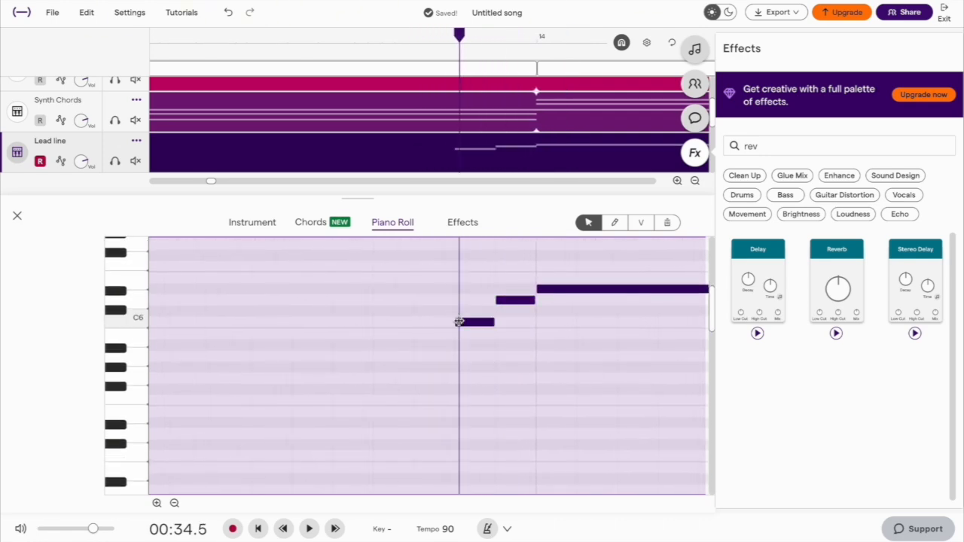
pyautogui.doubleClick(418, 345)
pyautogui.doubleClick(375, 368)
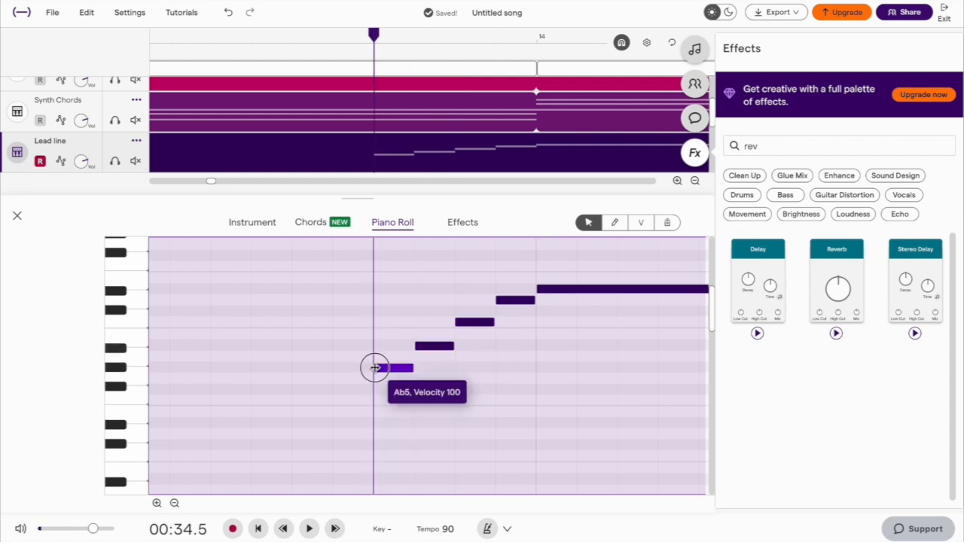
pyautogui.doubleClick(342, 379)
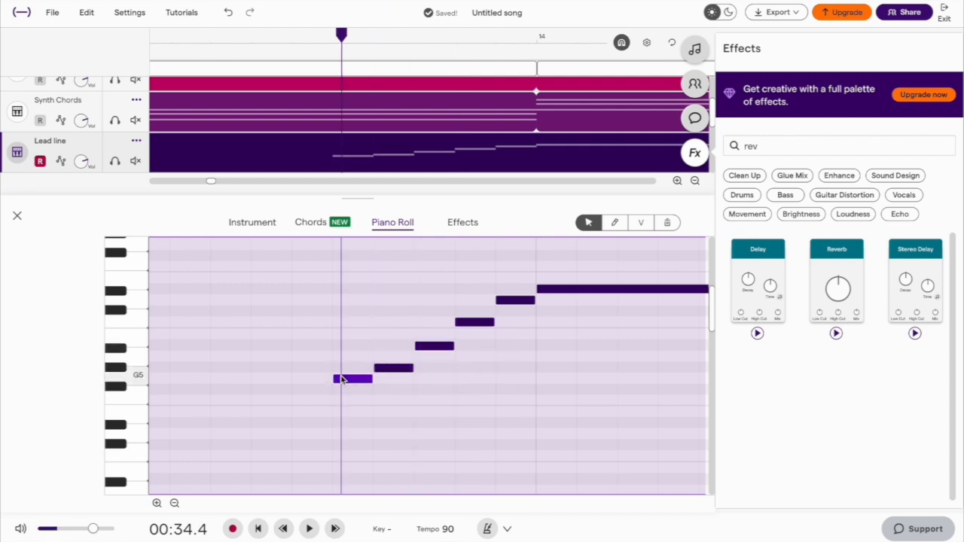
pyautogui.doubleClick(296, 401)
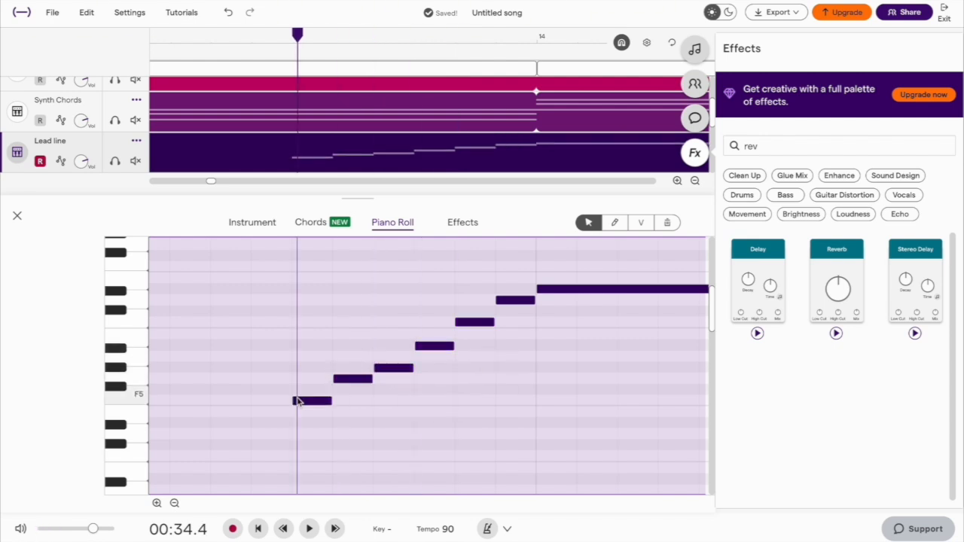
pyautogui.doubleClick(257, 424)
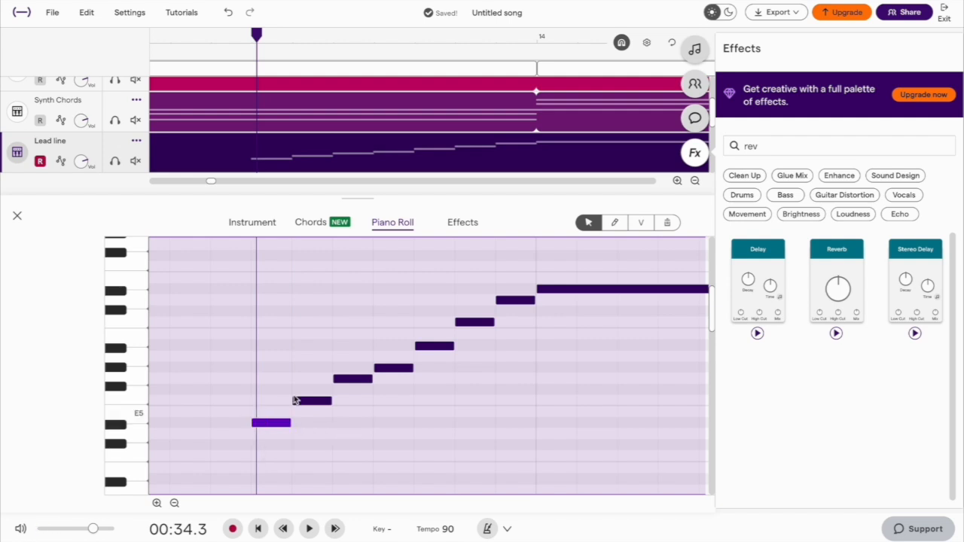
# Step: Add a Bb5 note at bar 14 below the Eb6 note and lengthen it to fill the bar
pyautogui.click(543, 348)
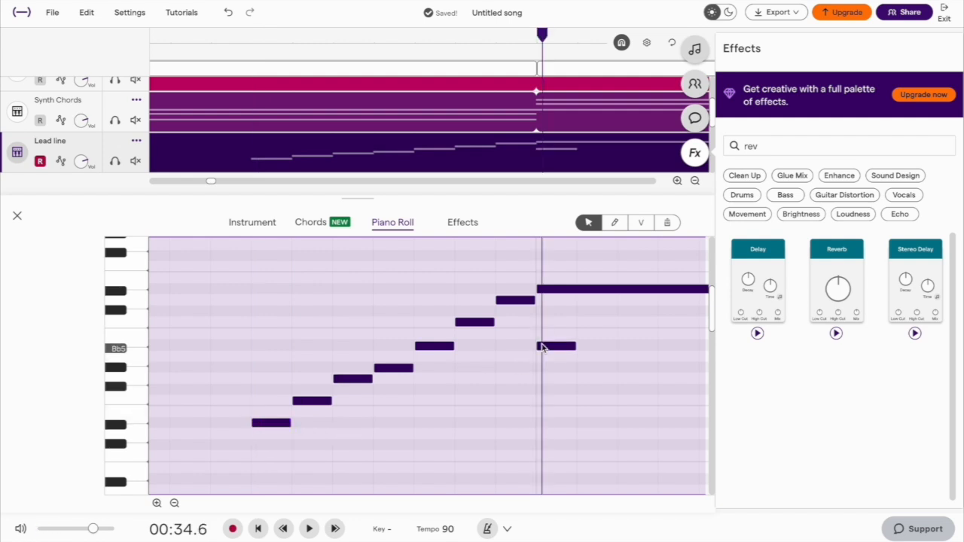
pyautogui.click(542, 347)
pyautogui.moveTo(409, 347); pyautogui.dragTo(455, 375)
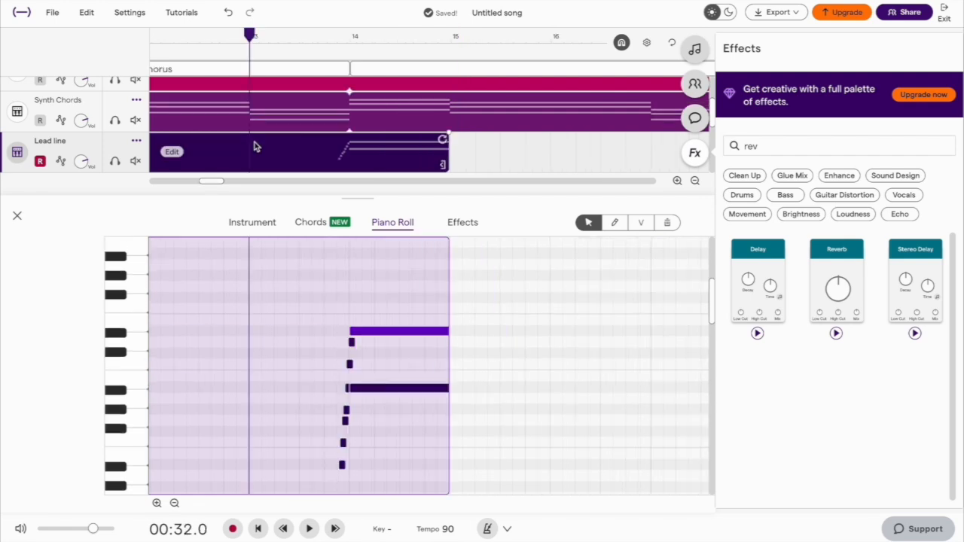
# Step: Split the Lead line region at bar 13 and paste a copy of its second part at bar 17
pyautogui.rightClick(254, 146)
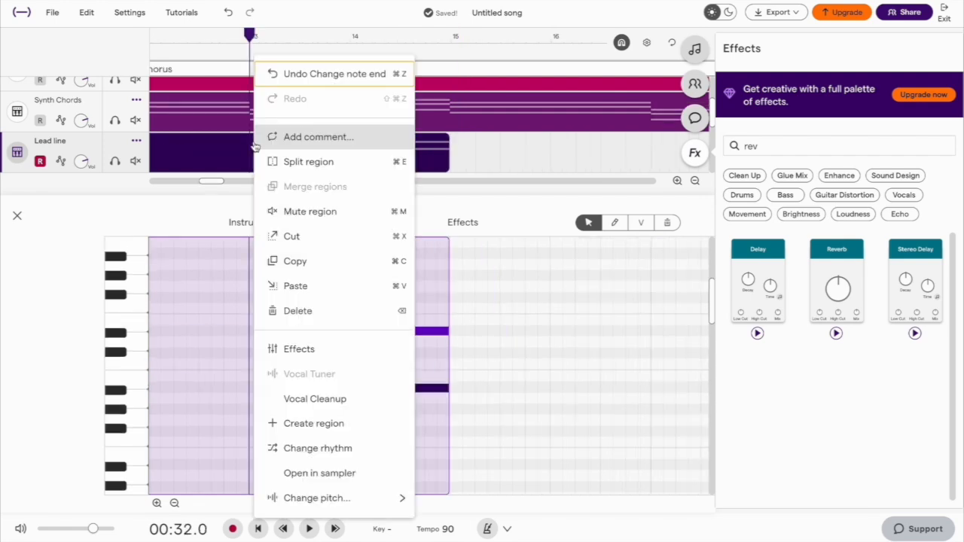
pyautogui.click(350, 166)
pyautogui.rightClick(338, 153)
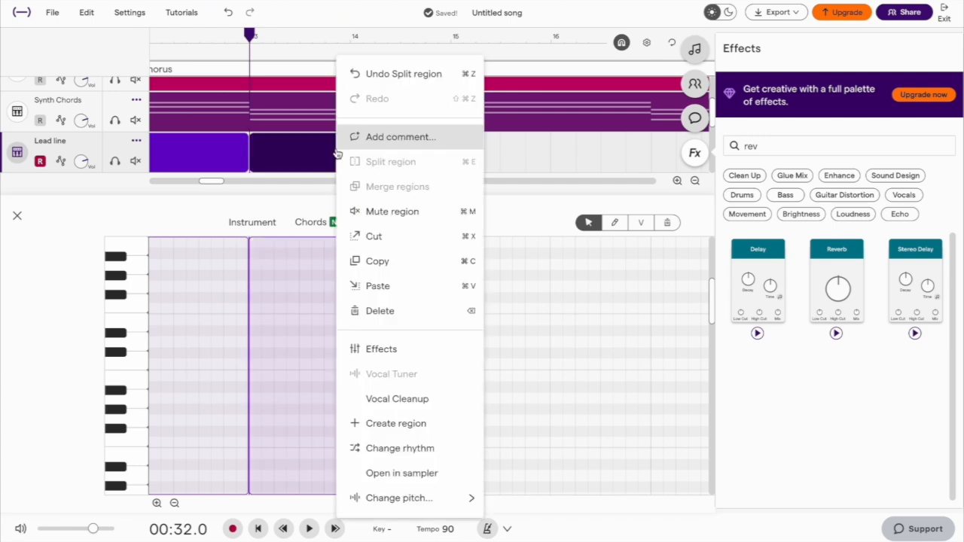
pyautogui.click(399, 264)
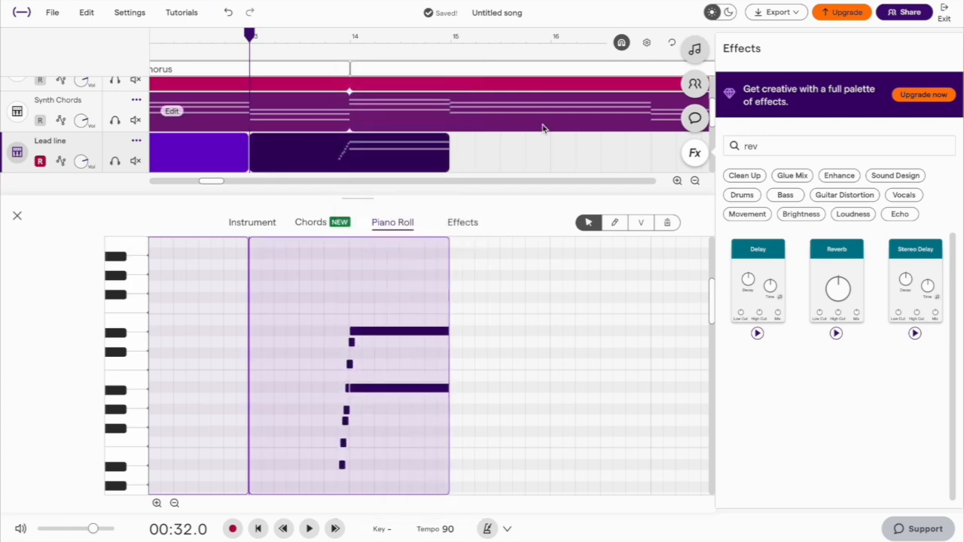
pyautogui.hscroll(5, 543, 128)
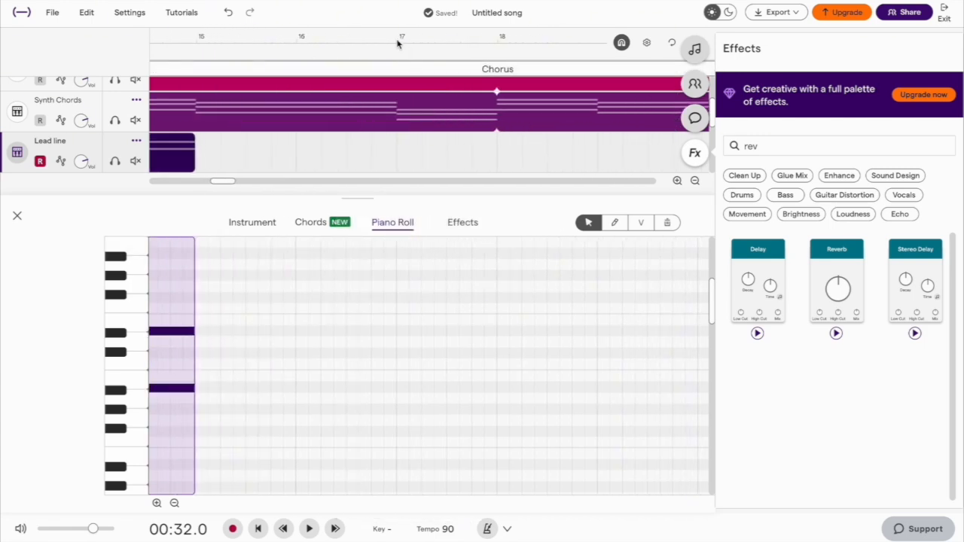
pyautogui.hotkey('ctrl', 'v')
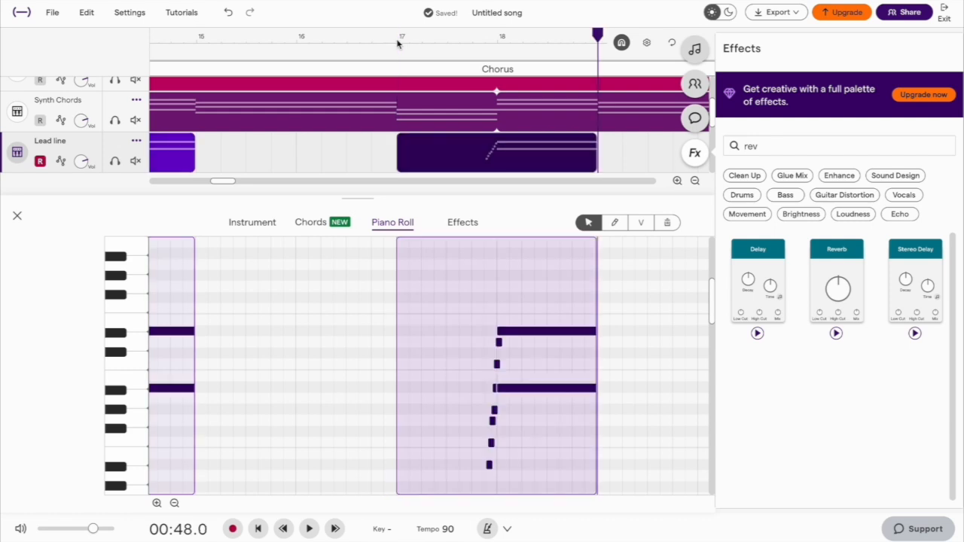
# Step: Play the song from bar 13, and listen to the ascending run again with the Lead line track soloed
pyautogui.scroll(-3, 258, 38)
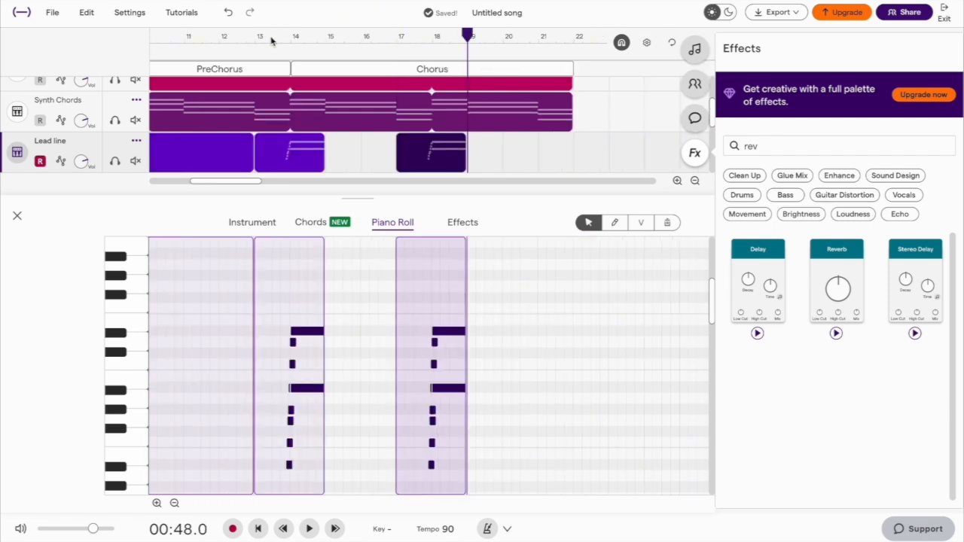
pyautogui.click(273, 41)
pyautogui.press('space')
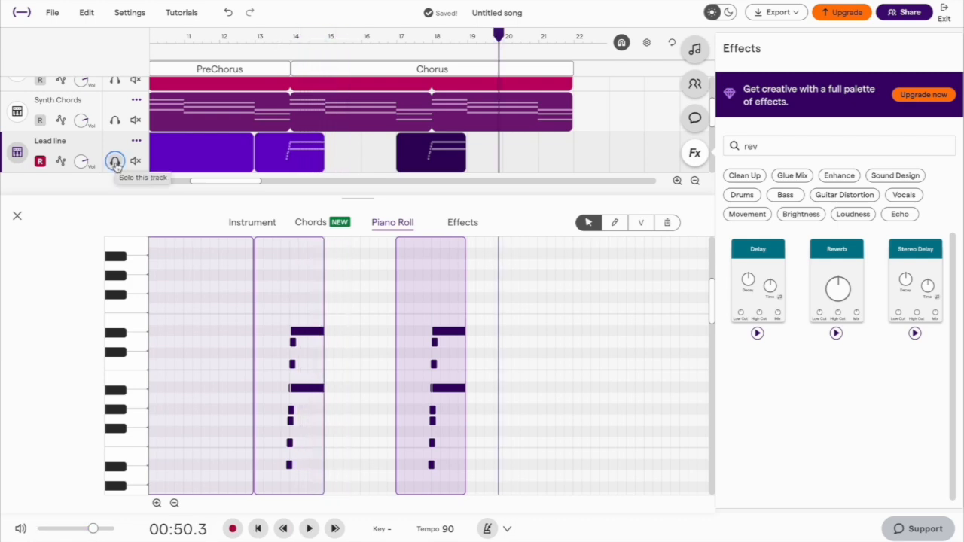
pyautogui.click(115, 163)
pyautogui.click(280, 38)
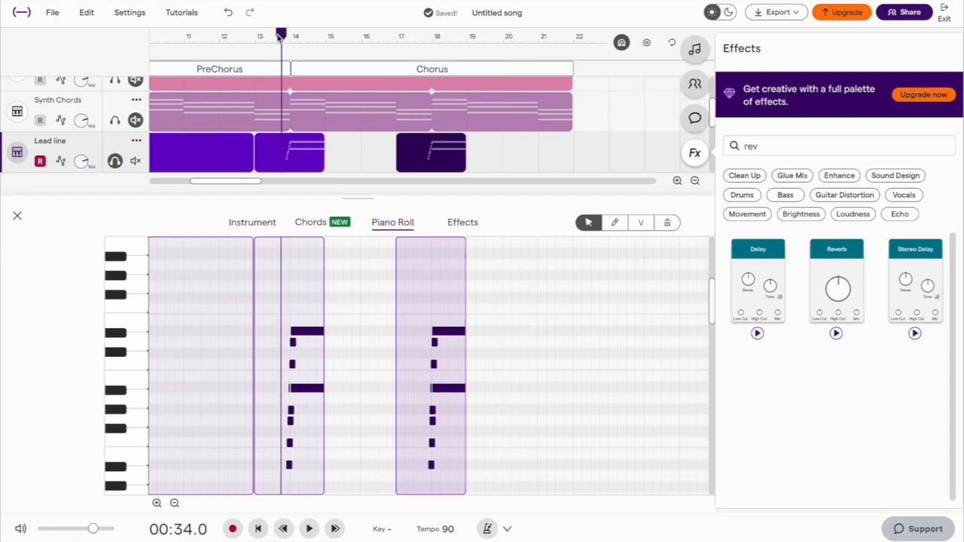
pyautogui.press('space')
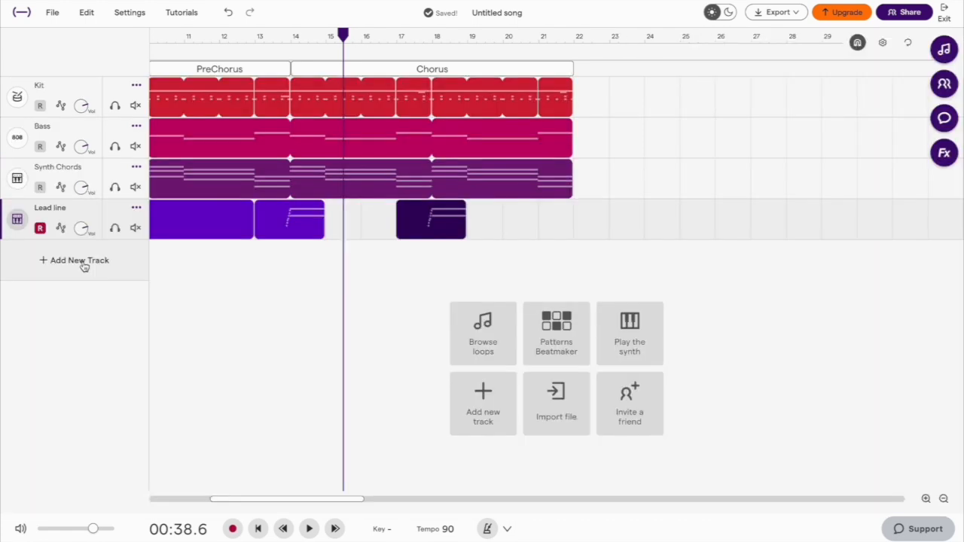
# Step: Add a synth track named Rhythmic Synth, search the instrument presets for "sample" and assign the Sample N Hold preset
pyautogui.click(79, 260)
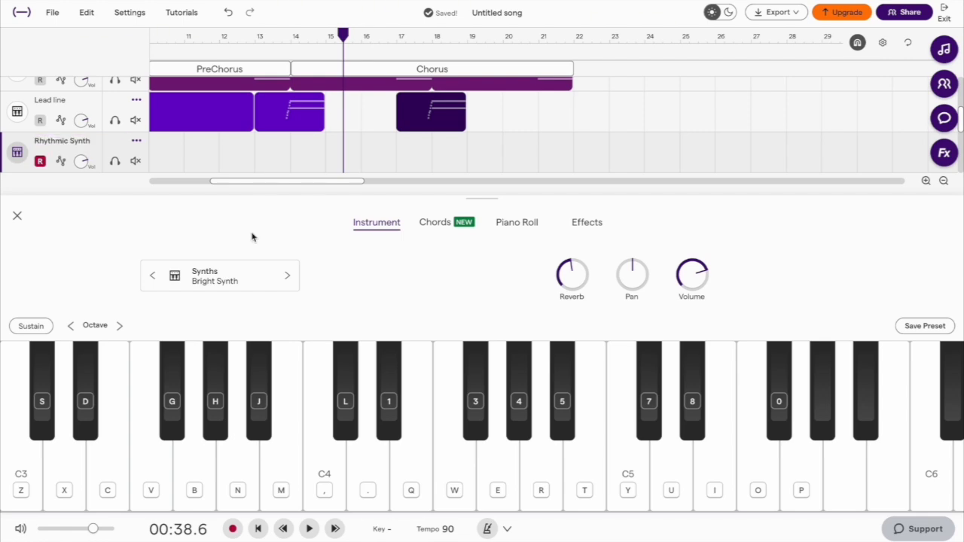
pyautogui.click(209, 282)
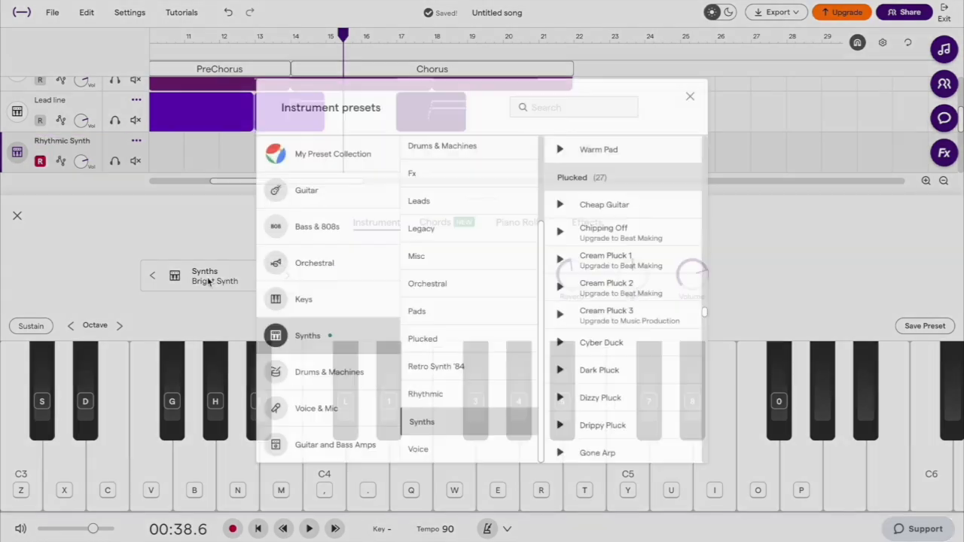
pyautogui.click(586, 105)
pyautogui.write('s')
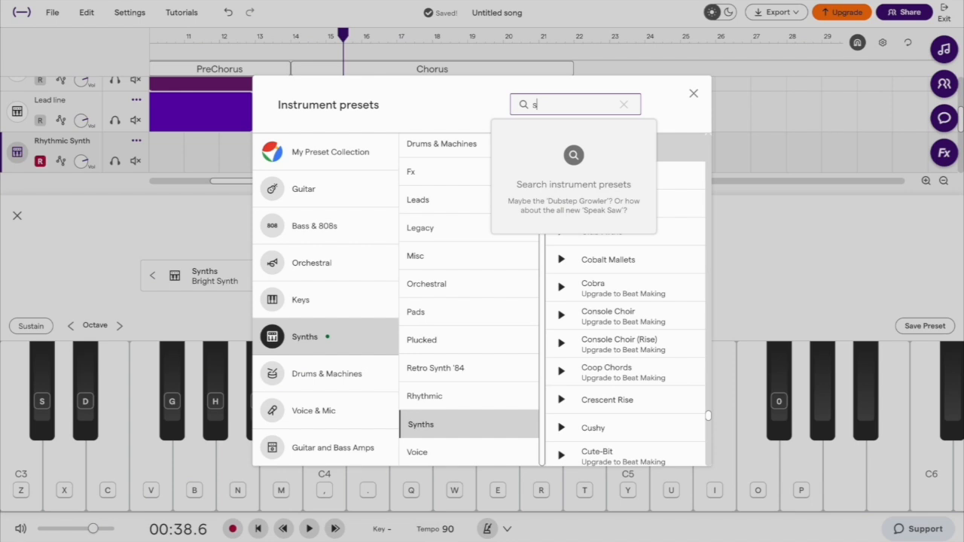
pyautogui.write('ample')
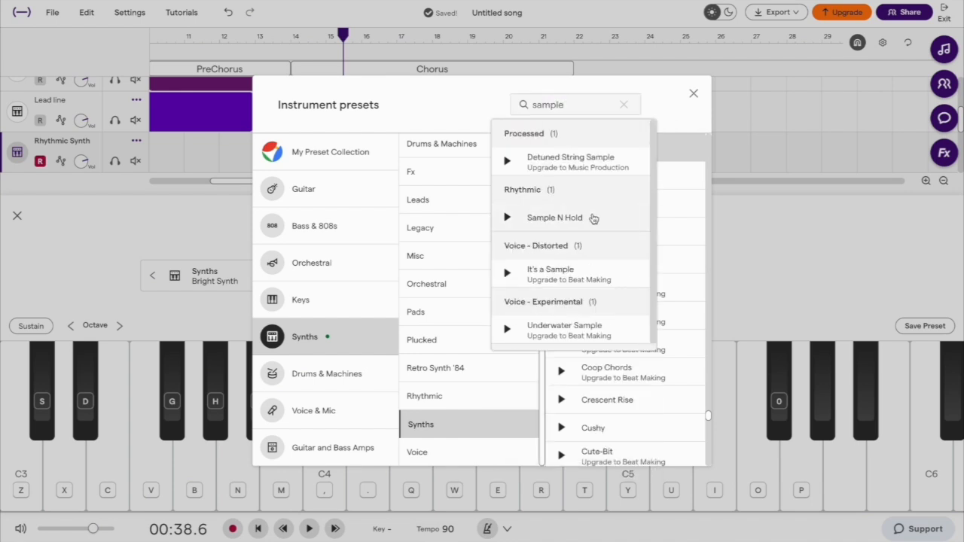
pyautogui.click(593, 218)
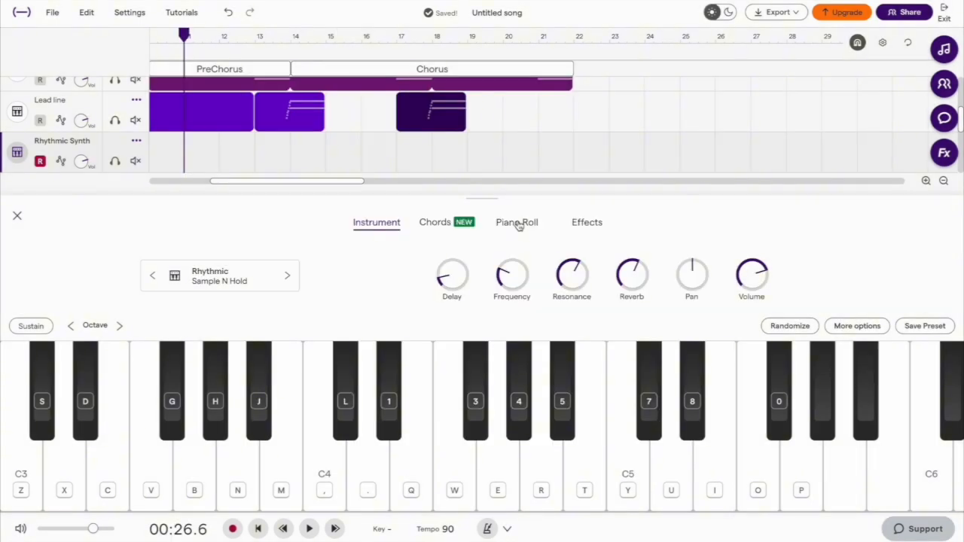
# Step: Draw one-bar Ab4 notes in bars 11 and 12 and a one-bar C5 note in bar 13 on Rhythmic Synth
pyautogui.click(518, 224)
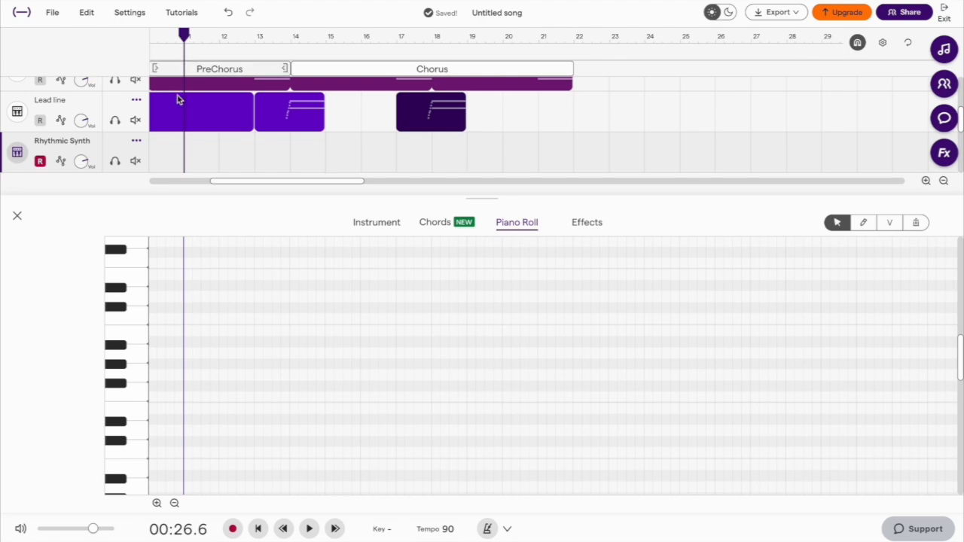
pyautogui.moveTo(386, 327); pyautogui.dragTo(323, 330)
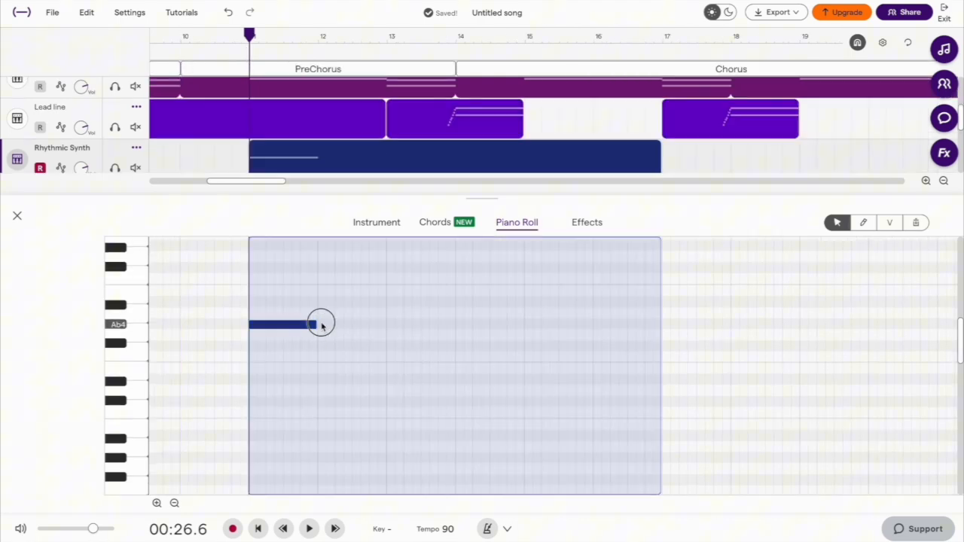
pyautogui.doubleClick(321, 323)
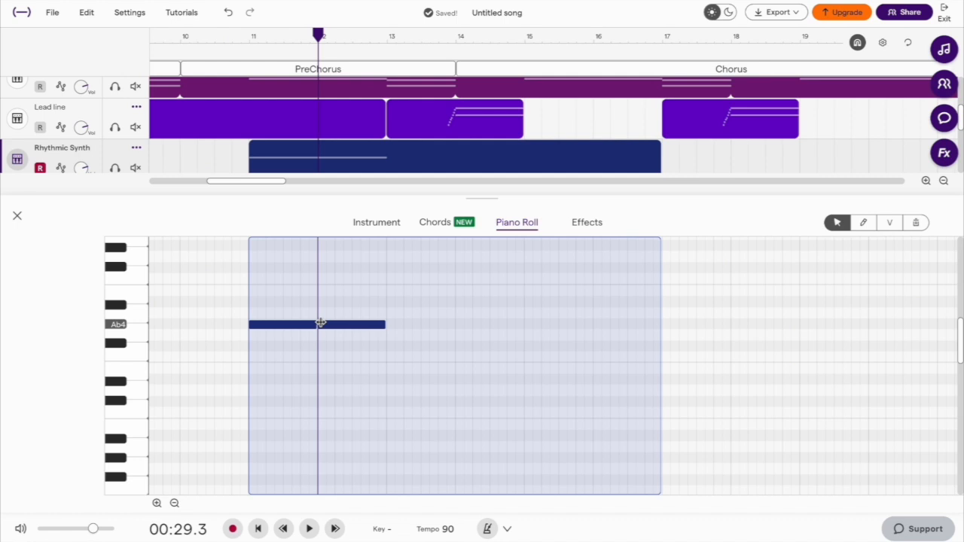
pyautogui.doubleClick(389, 279)
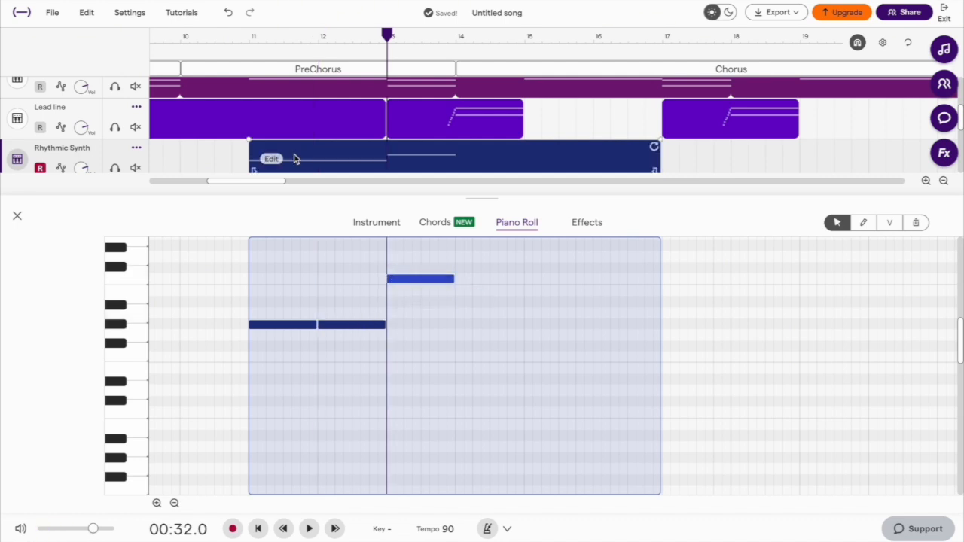
# Step: Add a fade-in about half a bar long to the start of the Rhythmic Synth region
pyautogui.click(273, 160)
pyautogui.click(334, 242)
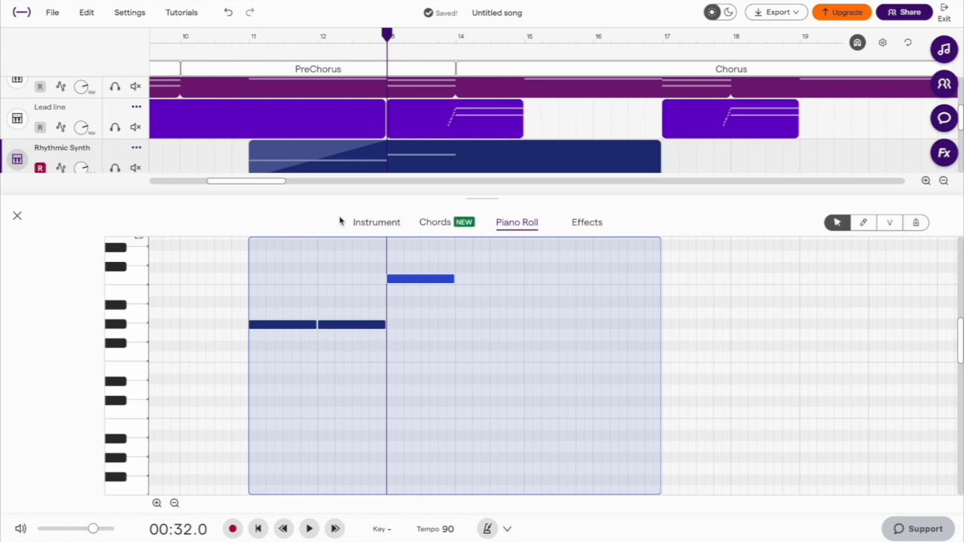
pyautogui.moveTo(385, 138); pyautogui.dragTo(324, 140)
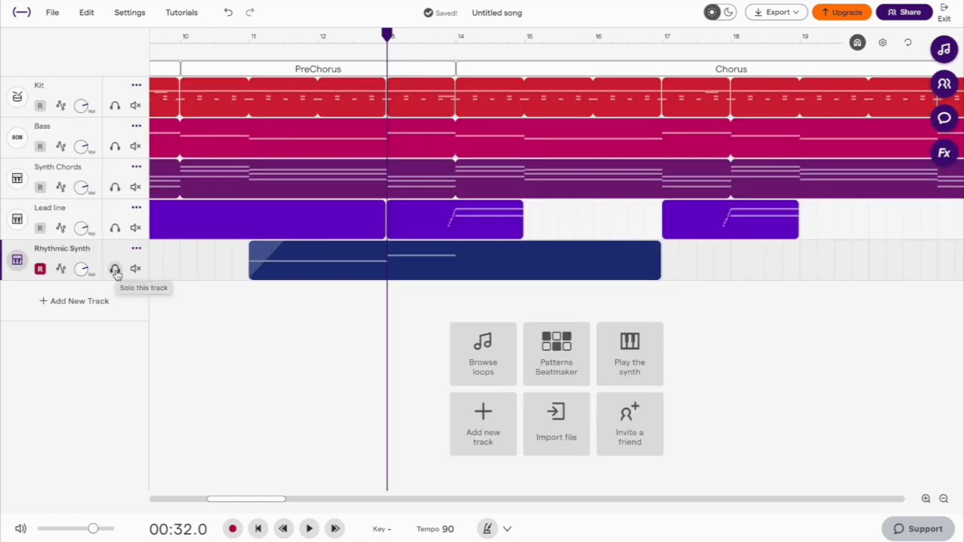
# Step: Solo the Rhythmic Synth track, play it from bar 11 into bar 14, and turn its solo off
pyautogui.click(115, 269)
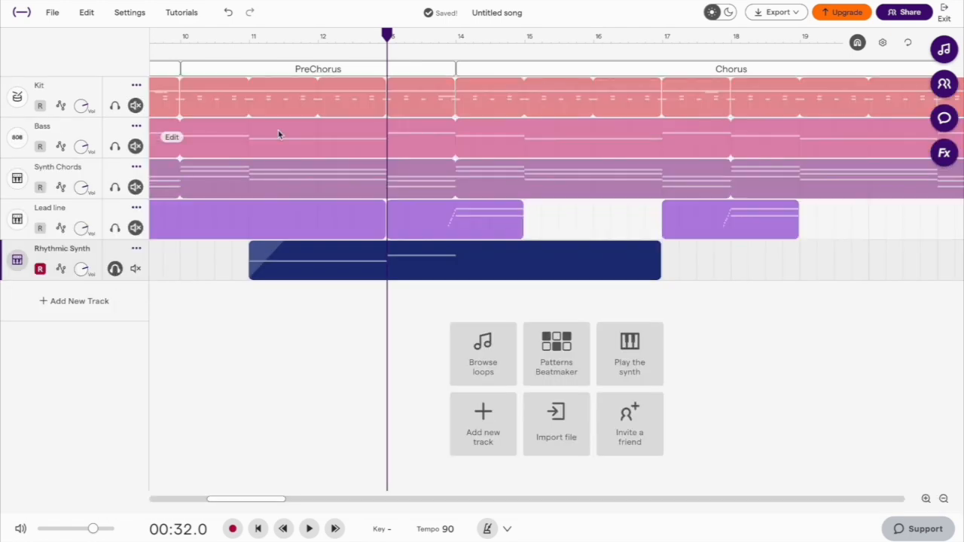
pyautogui.click(249, 37)
pyautogui.press('space')
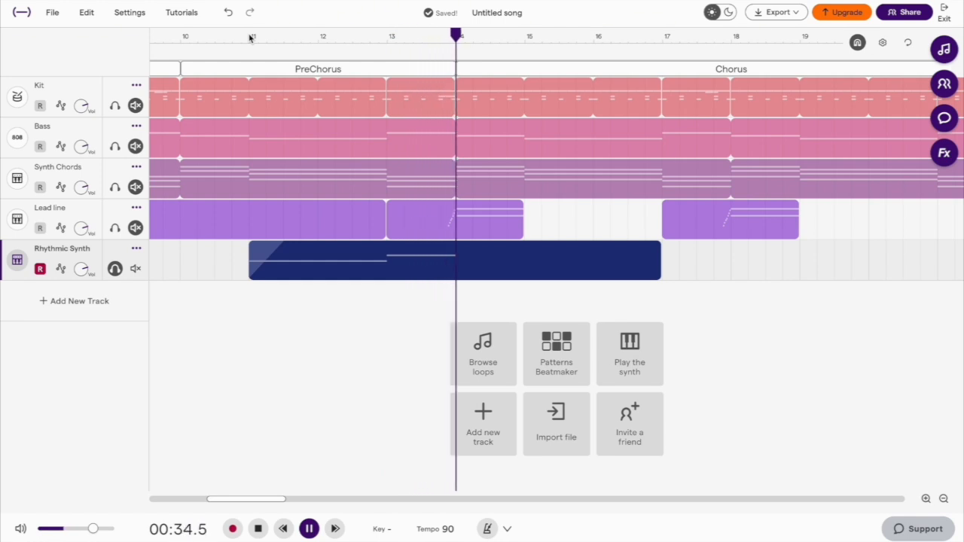
pyautogui.press('space')
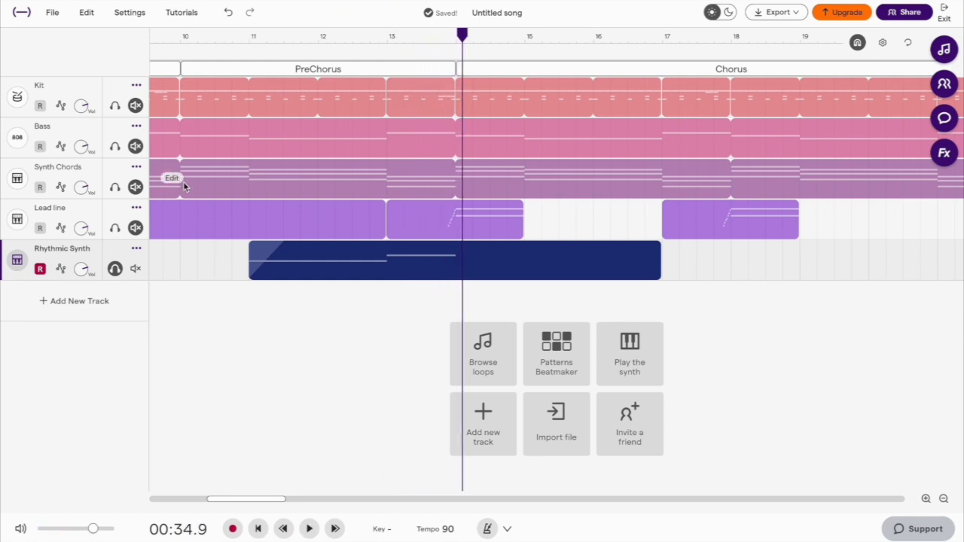
pyautogui.click(115, 260)
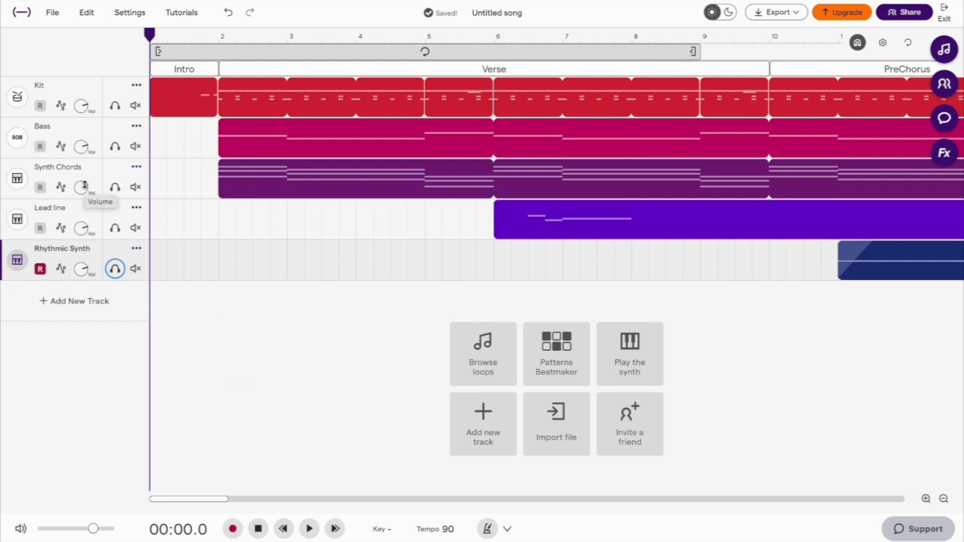
# Step: Lower the volumes of the Synth Chords and Rhythmic Synth tracks and play the whole song from the start
pyautogui.moveTo(84, 186); pyautogui.dragTo(87, 196)
pyautogui.moveTo(93, 274); pyautogui.dragTo(88, 311)
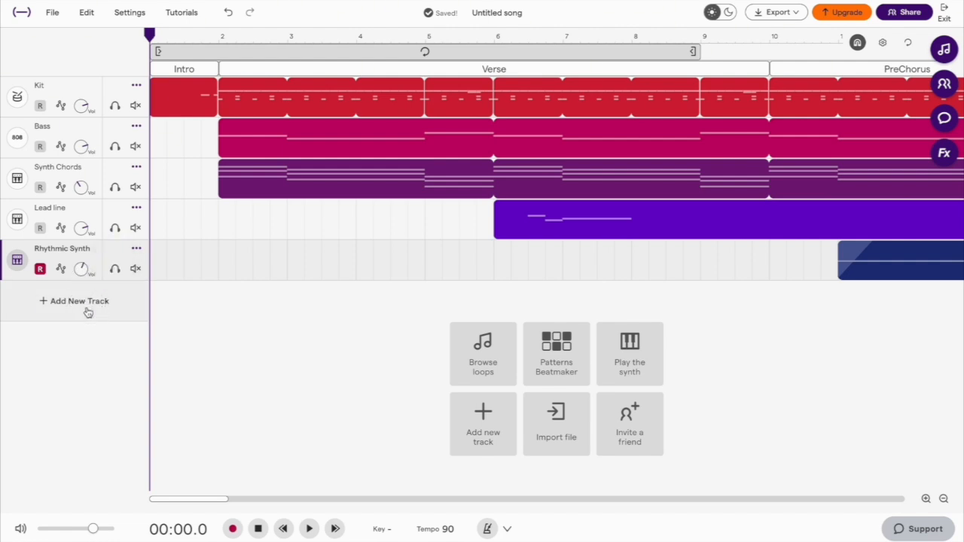
pyautogui.press('space')
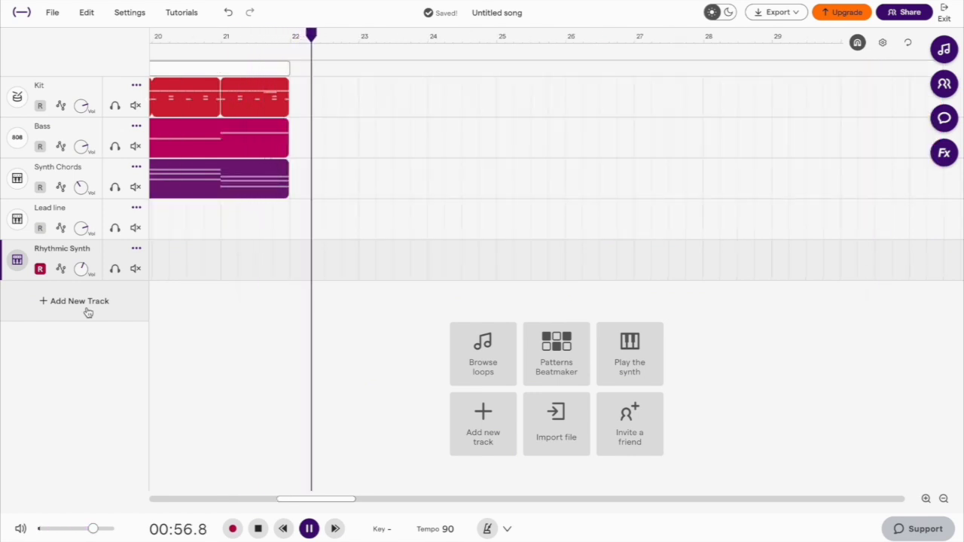
pyautogui.press('space')
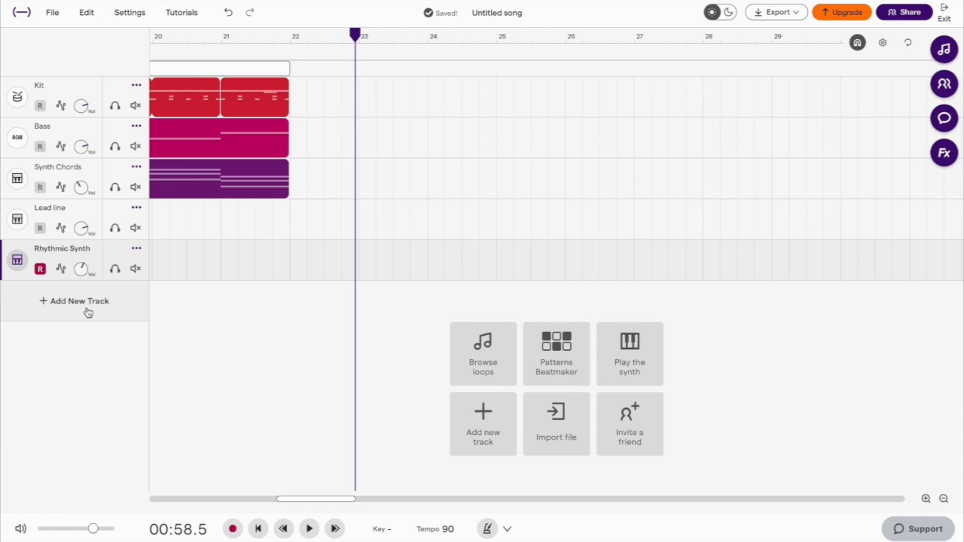